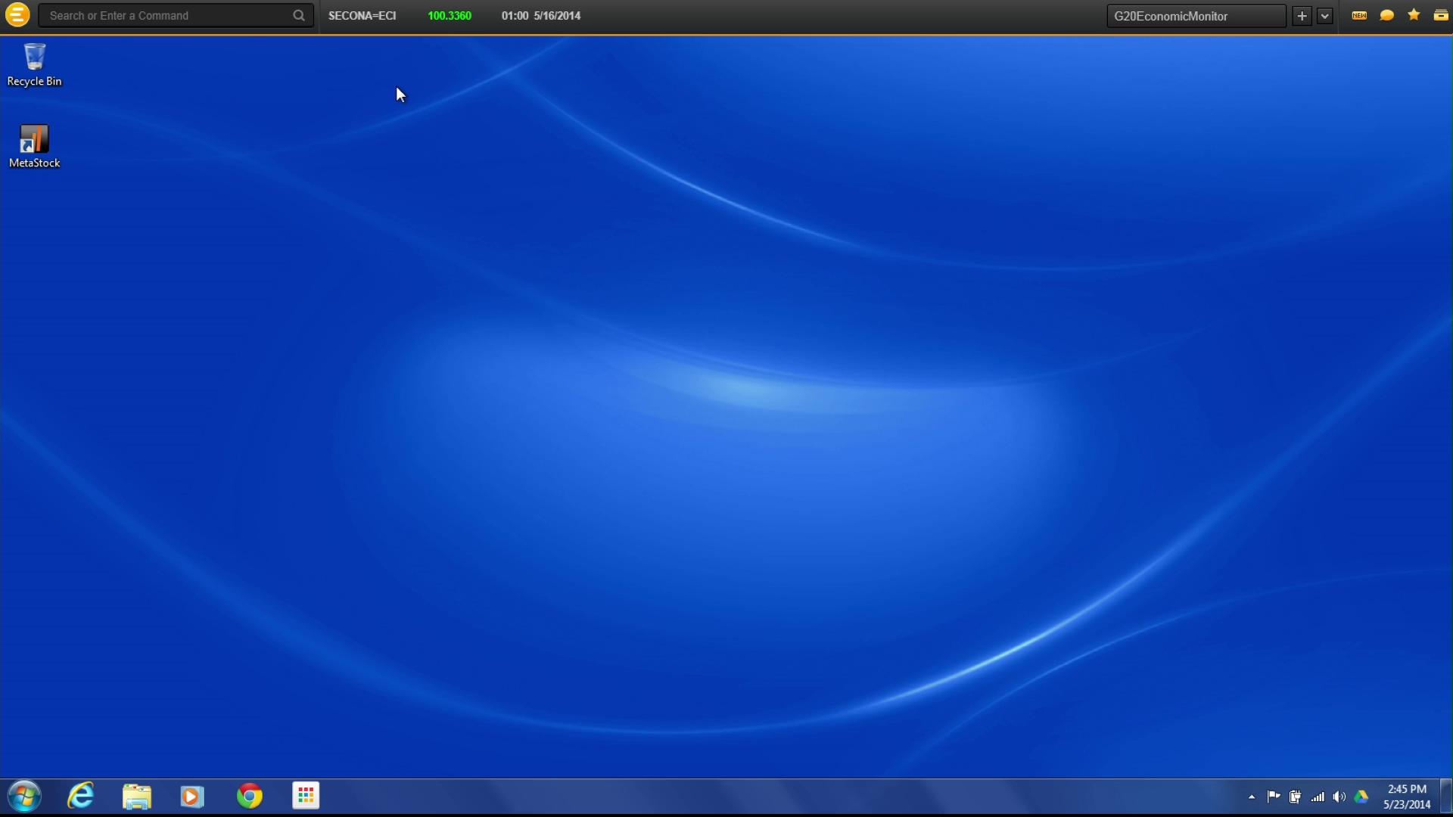
Open the Countries & Regions app from the Markets app category, then close it
{"action": "left_click", "coordinate": [143, 16]}
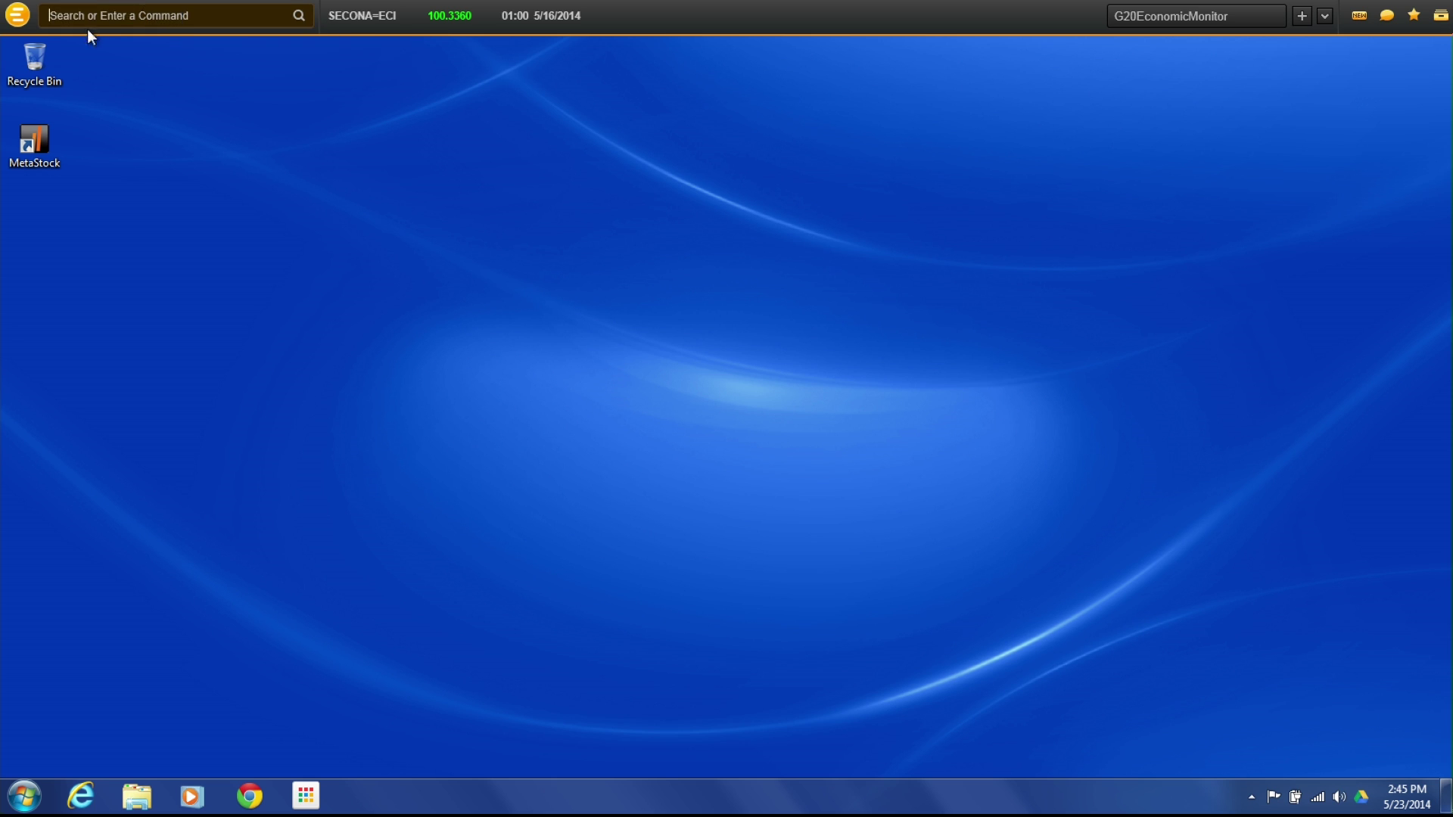
{"action": "left_click", "coordinate": [25, 16]}
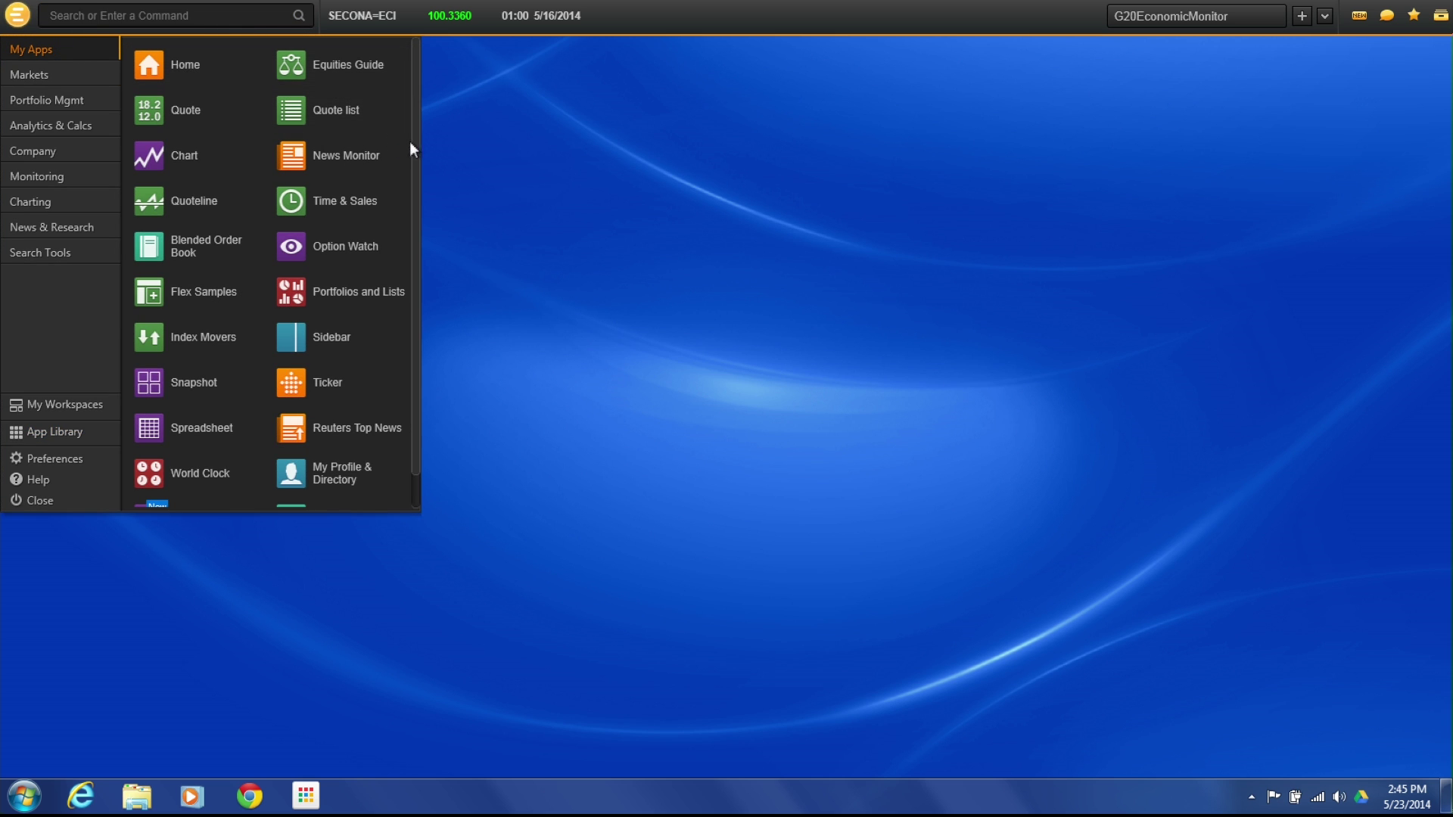
{"action": "mouse_move", "coordinate": [410, 142]}
{"action": "left_mouse_down"}
{"action": "mouse_move", "coordinate": [416, 229]}
{"action": "mouse_move", "coordinate": [429, 128]}
{"action": "left_mouse_up"}
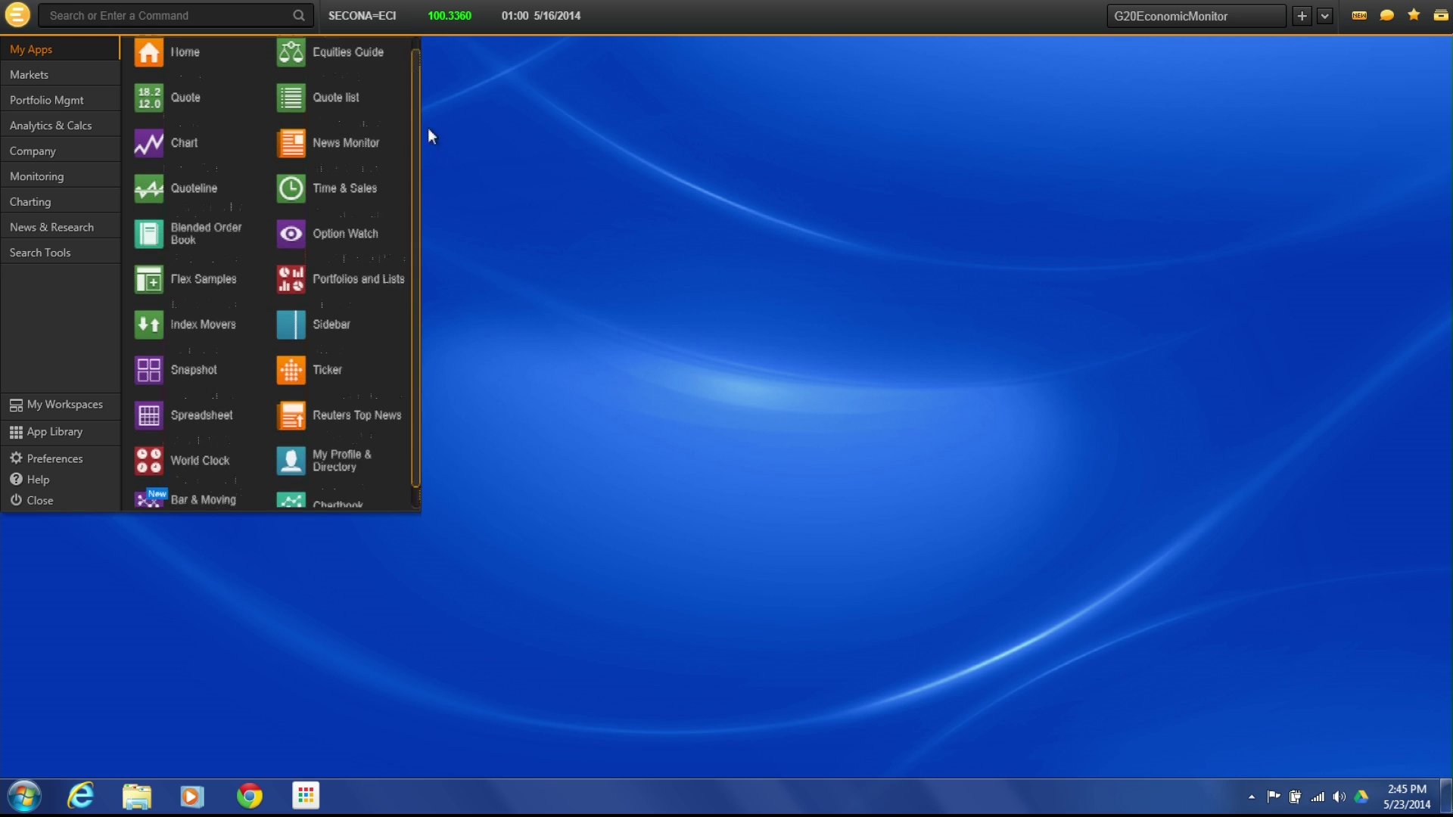
{"action": "left_click", "coordinate": [39, 79]}
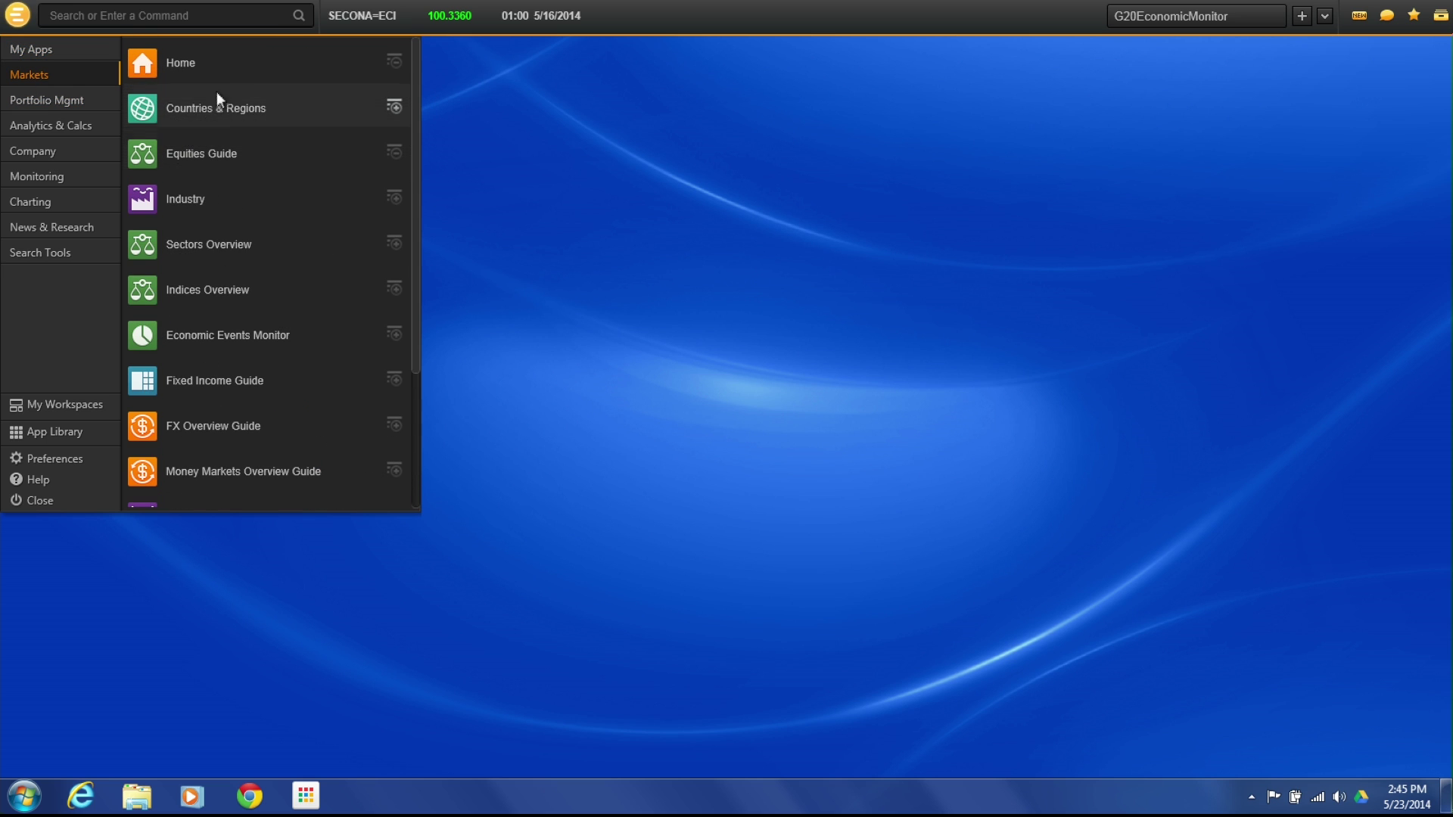
{"action": "left_click", "coordinate": [229, 339]}
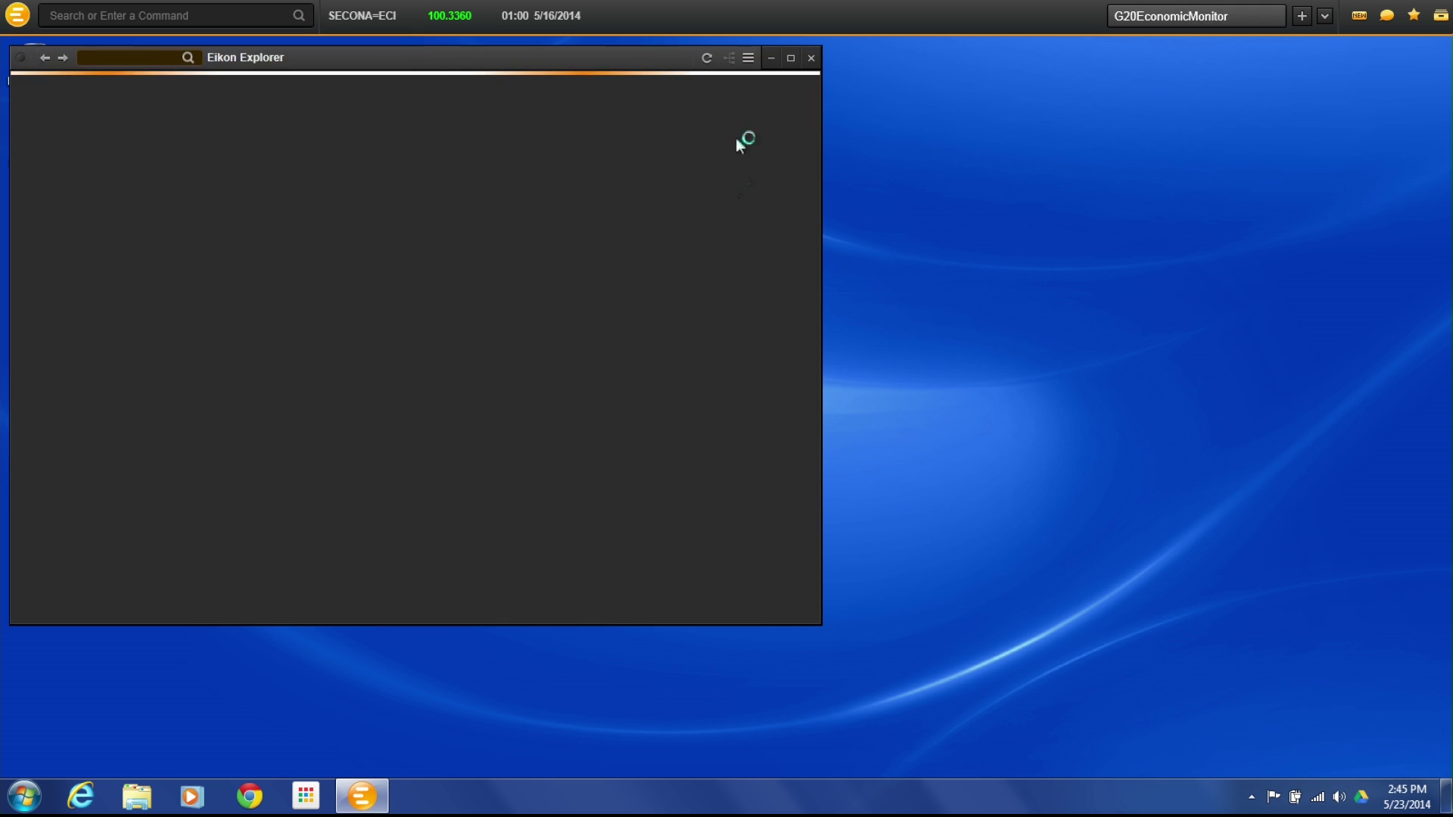
{"action": "left_click", "coordinate": [810, 60]}
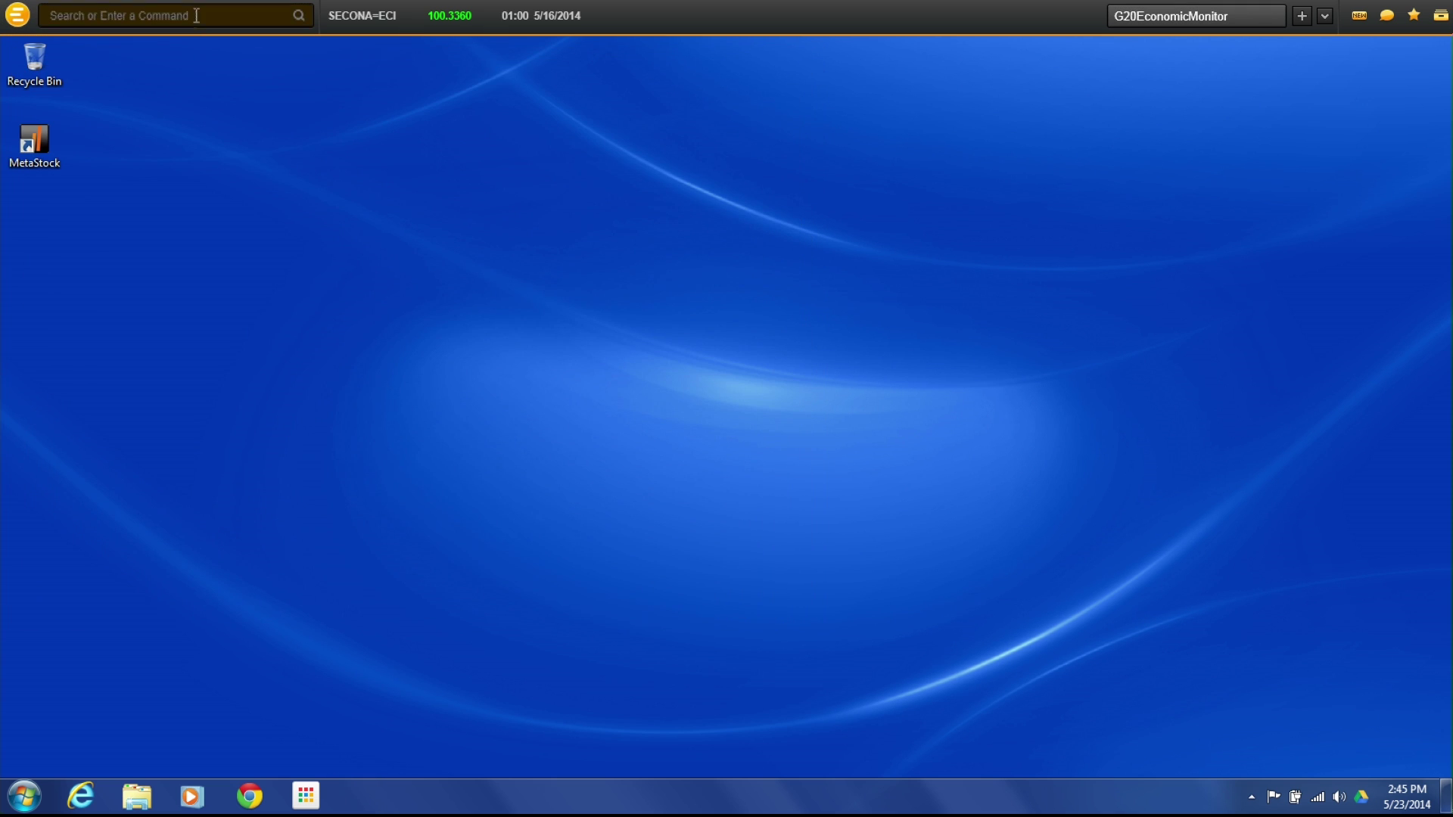
Search 'Econ' to open the Economic Events (EE) monitor and maximize its window
{"action": "left_click", "coordinate": [196, 11]}
{"action": "type", "text": "Econ"}
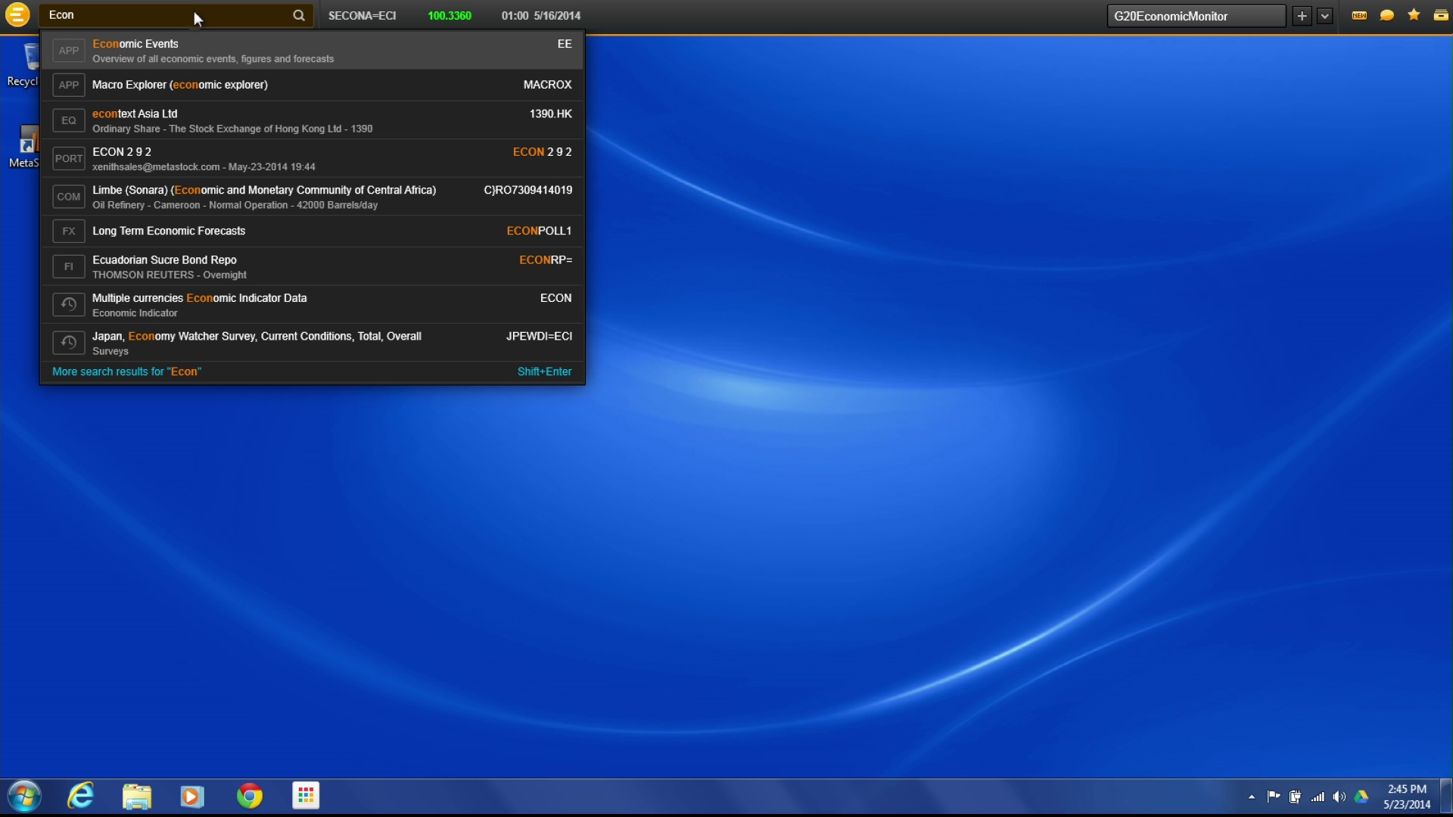
{"action": "left_click", "coordinate": [194, 55]}
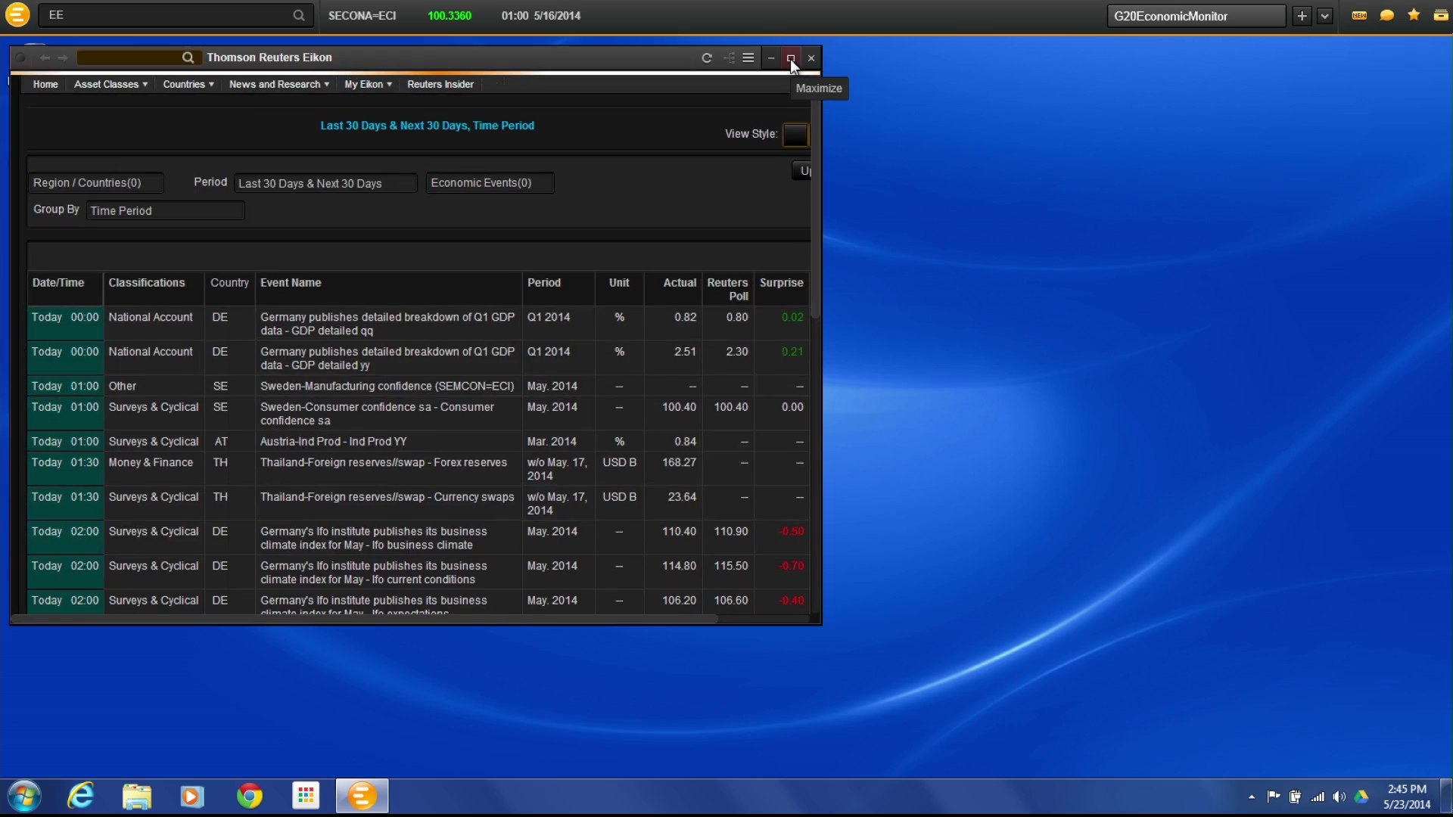
{"action": "left_click", "coordinate": [790, 58]}
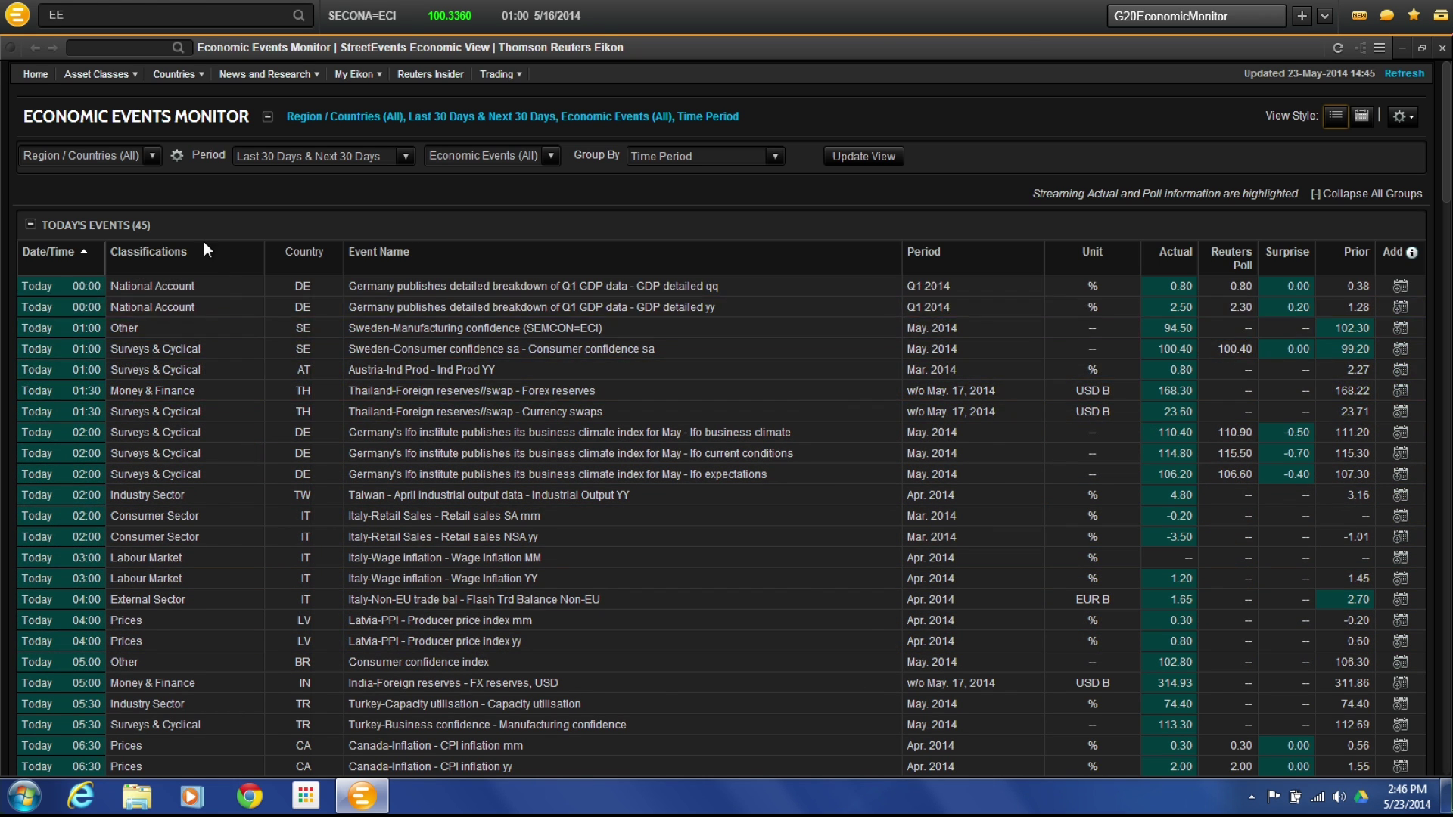
Replace All Countries with the G8 group in the Region / Countries filter
{"action": "left_click", "coordinate": [156, 161]}
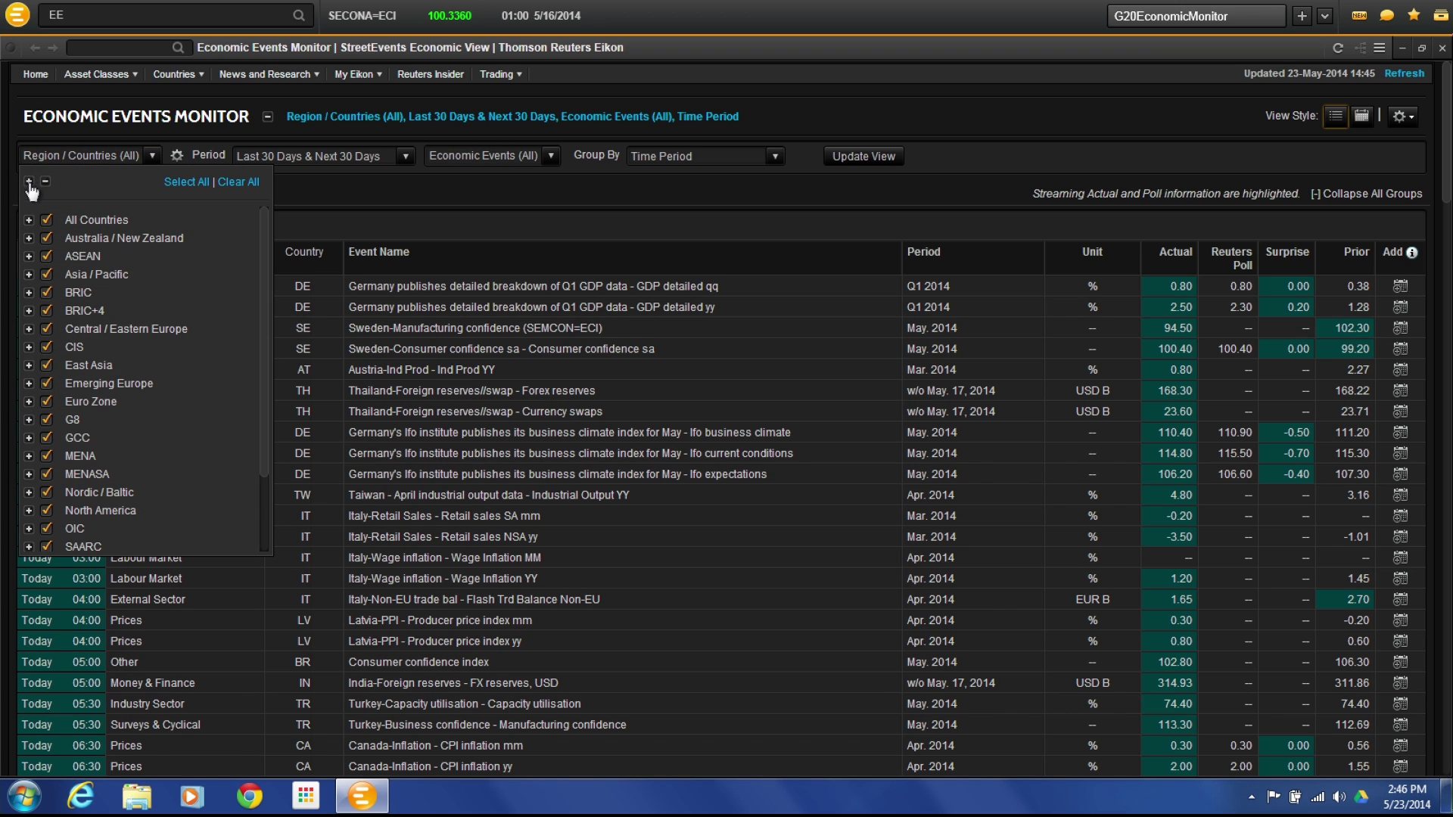
{"action": "left_click", "coordinate": [48, 219]}
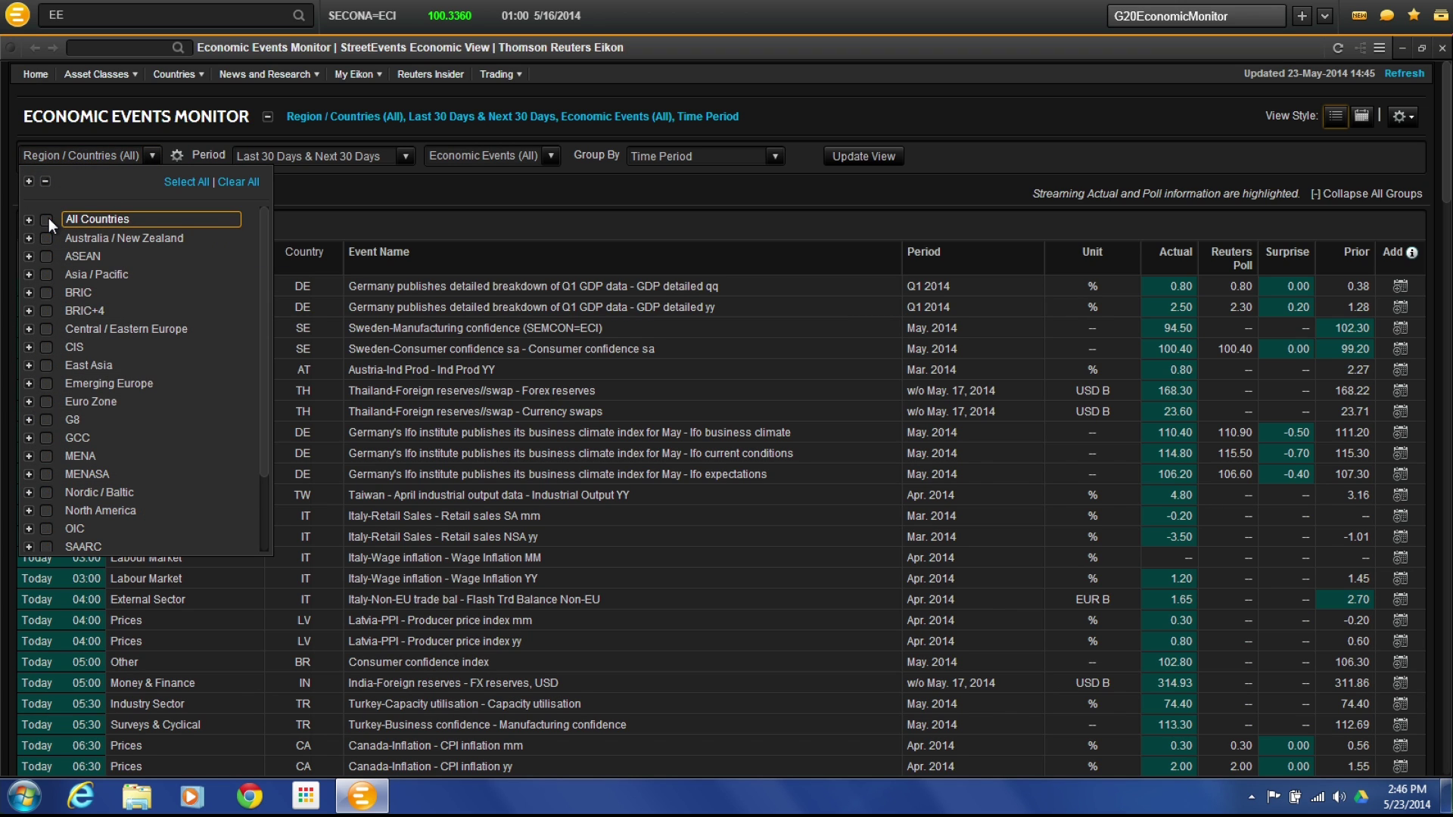
{"action": "left_click_drag", "start_coordinate": [263, 256], "coordinate": [259, 397]}
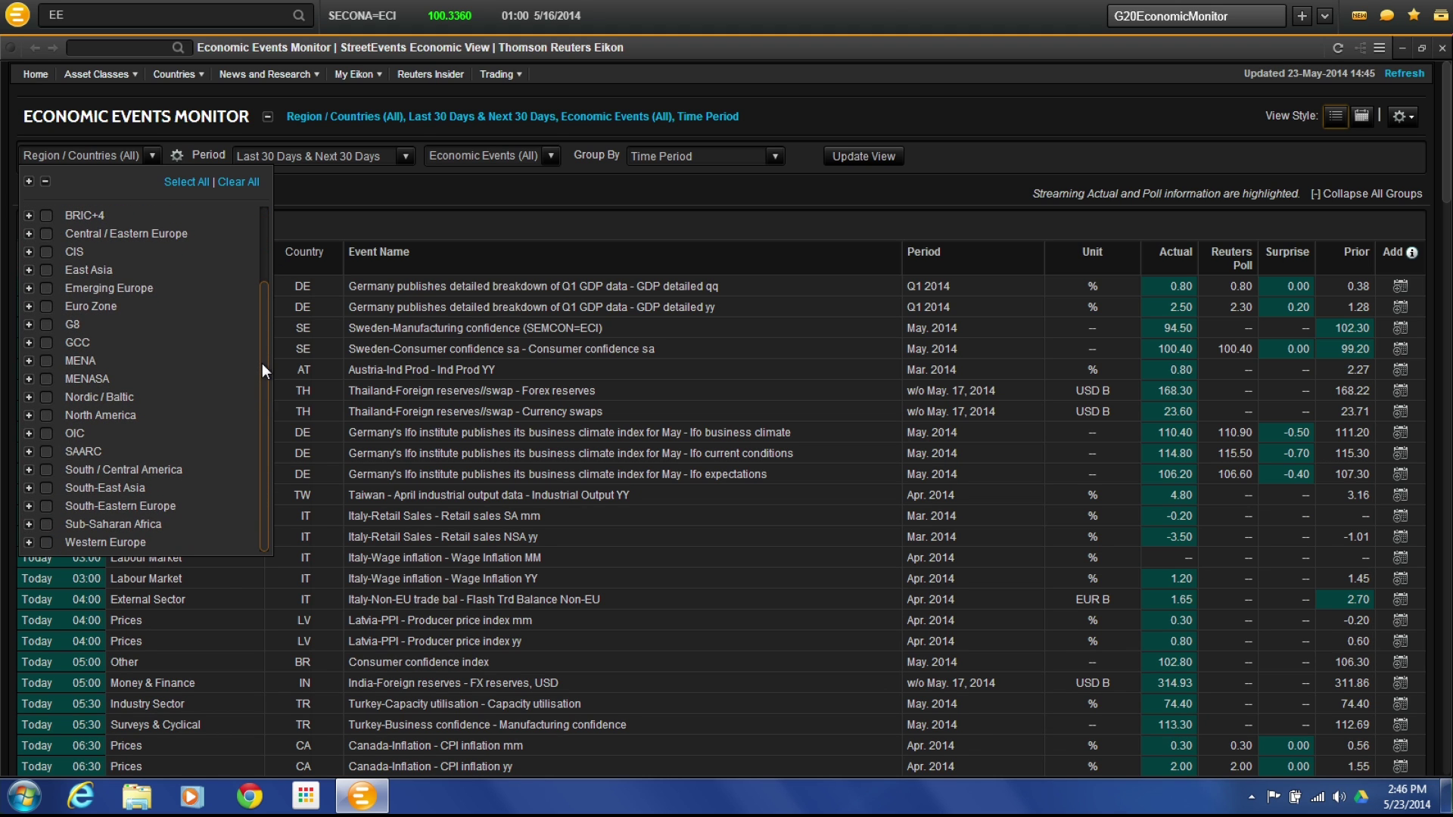
{"action": "left_click", "coordinate": [46, 324]}
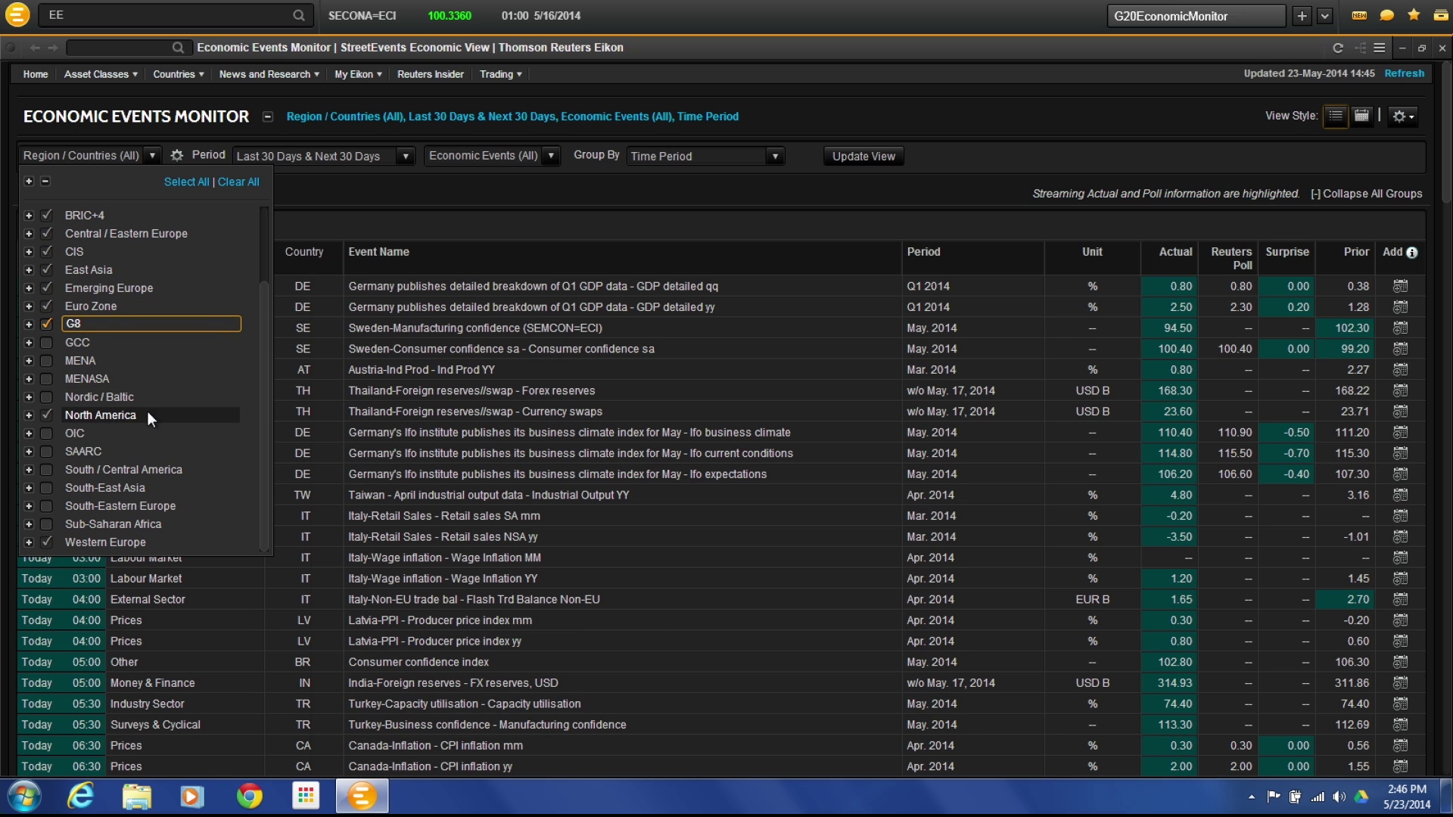
{"action": "scroll", "coordinate": [152, 416], "scroll_direction": "up", "scroll_amount": 3}
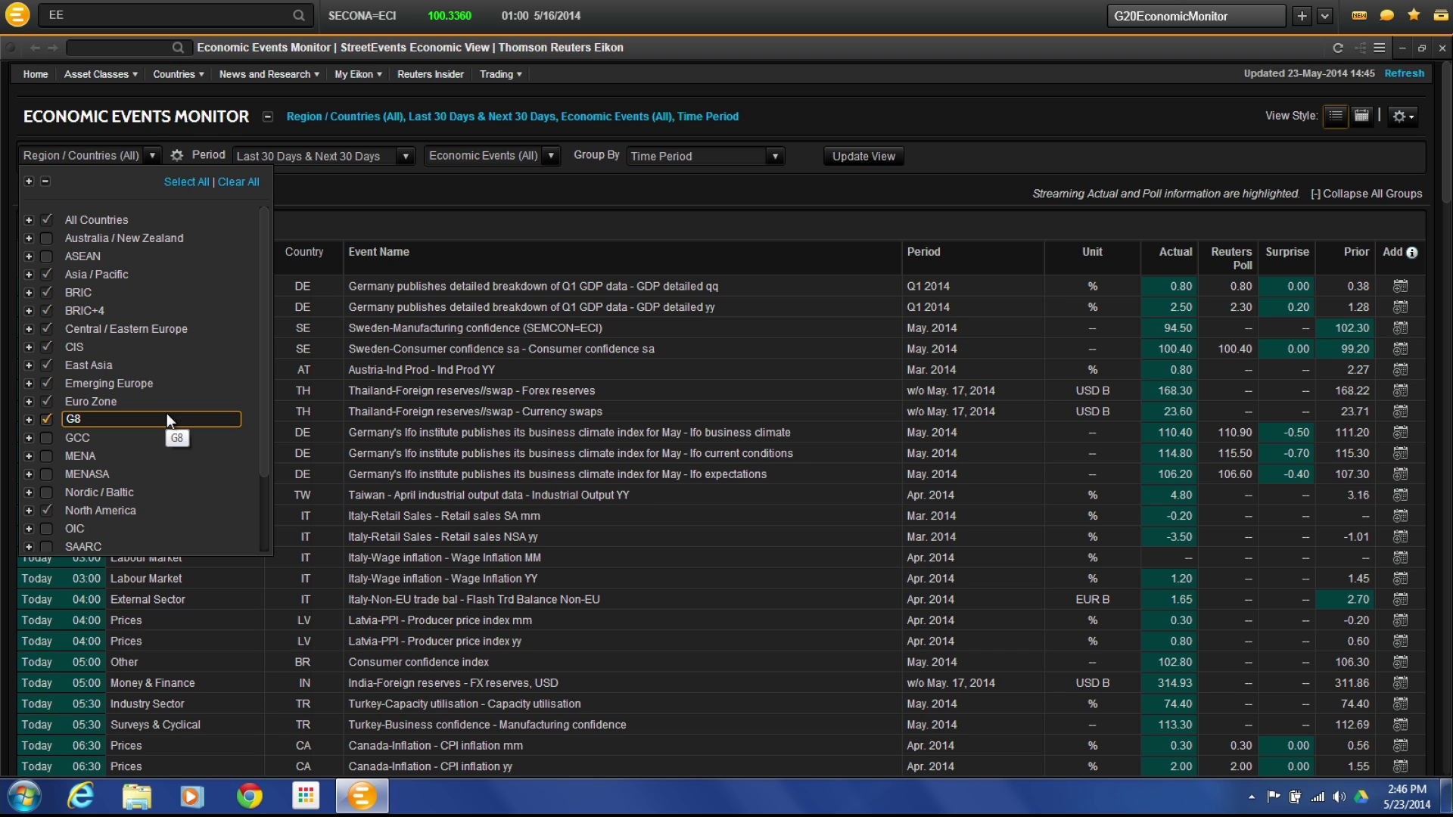
{"action": "scroll", "coordinate": [166, 413], "scroll_direction": "down", "scroll_amount": 5}
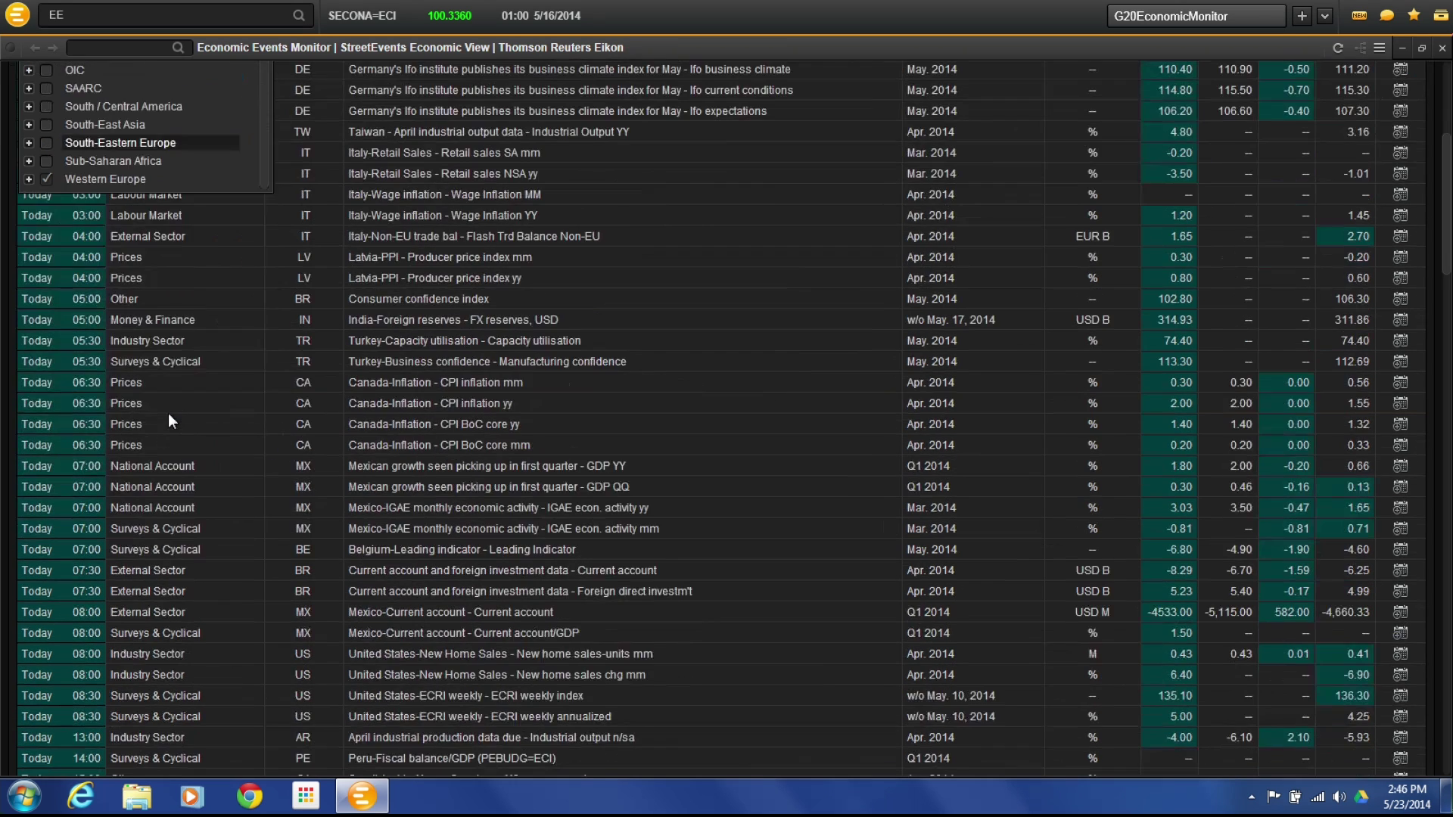
{"action": "scroll", "coordinate": [168, 413], "scroll_direction": "up", "scroll_amount": 4}
{"action": "scroll", "coordinate": [168, 413], "scroll_direction": "up", "scroll_amount": 2}
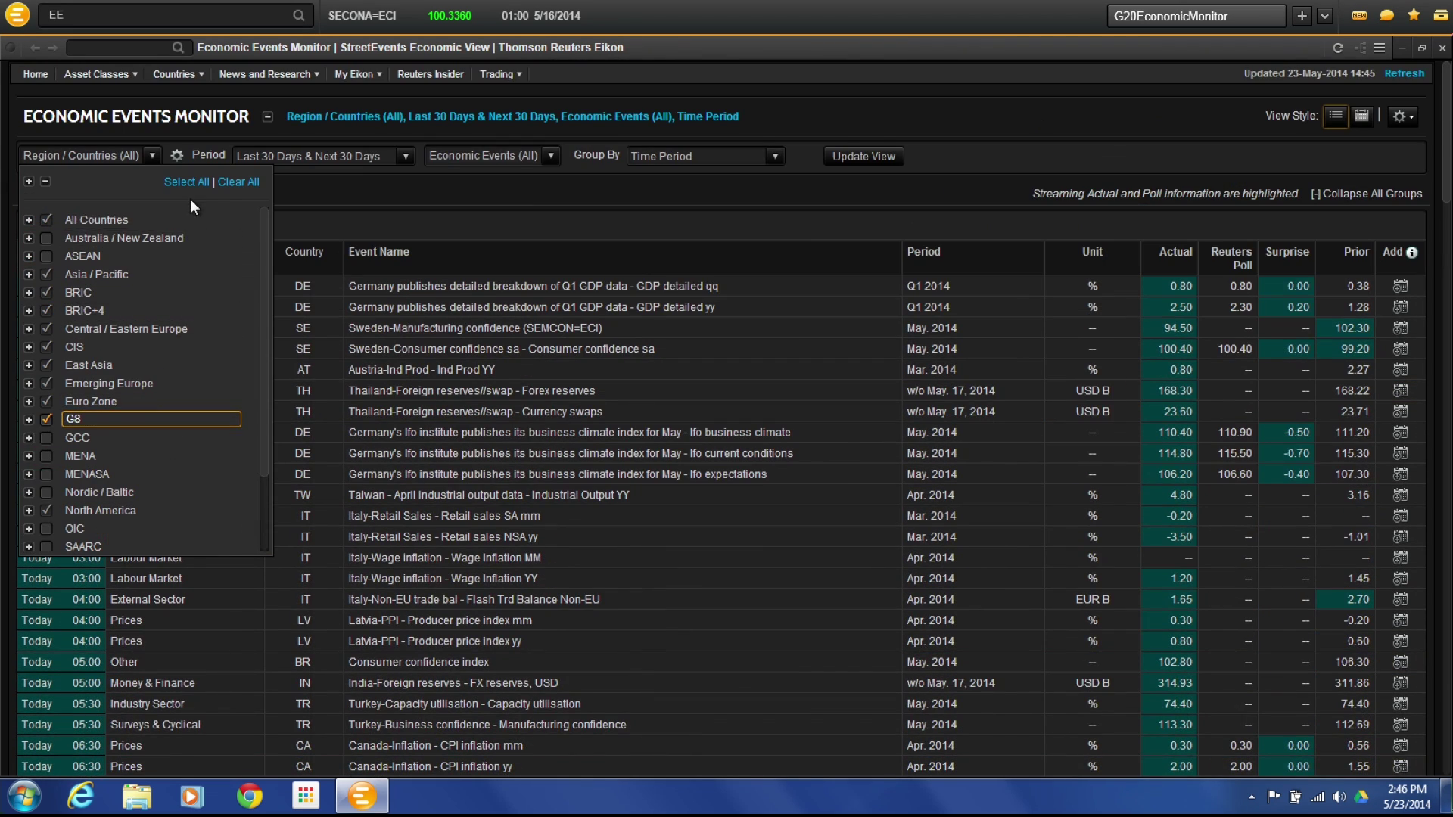
{"action": "left_click", "coordinate": [370, 196]}
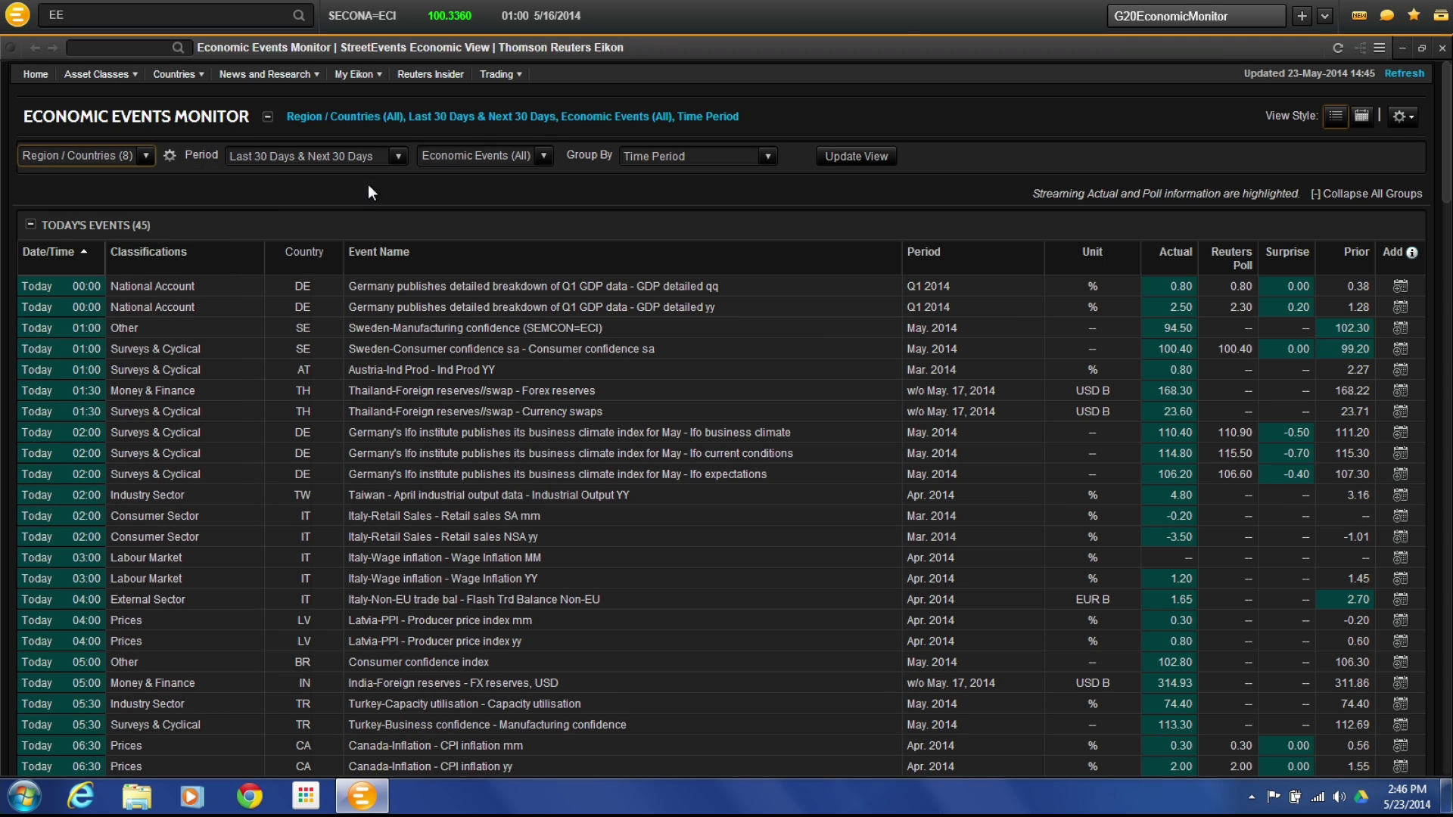
Set the period to Last 7 Days & Next 7 Days, keeping all event types and Time Period grouping
{"action": "left_click", "coordinate": [403, 153]}
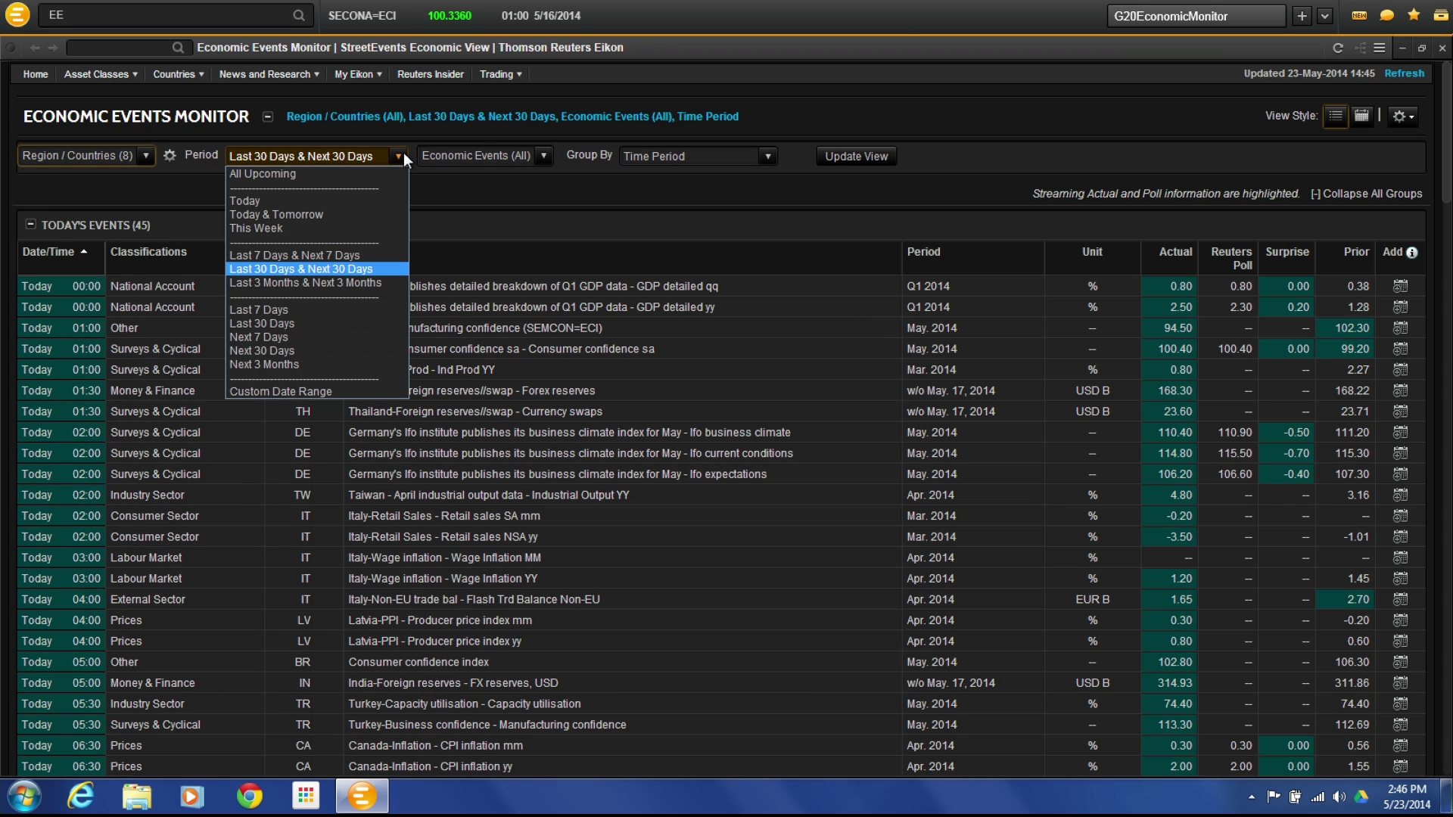
{"action": "left_click", "coordinate": [386, 255]}
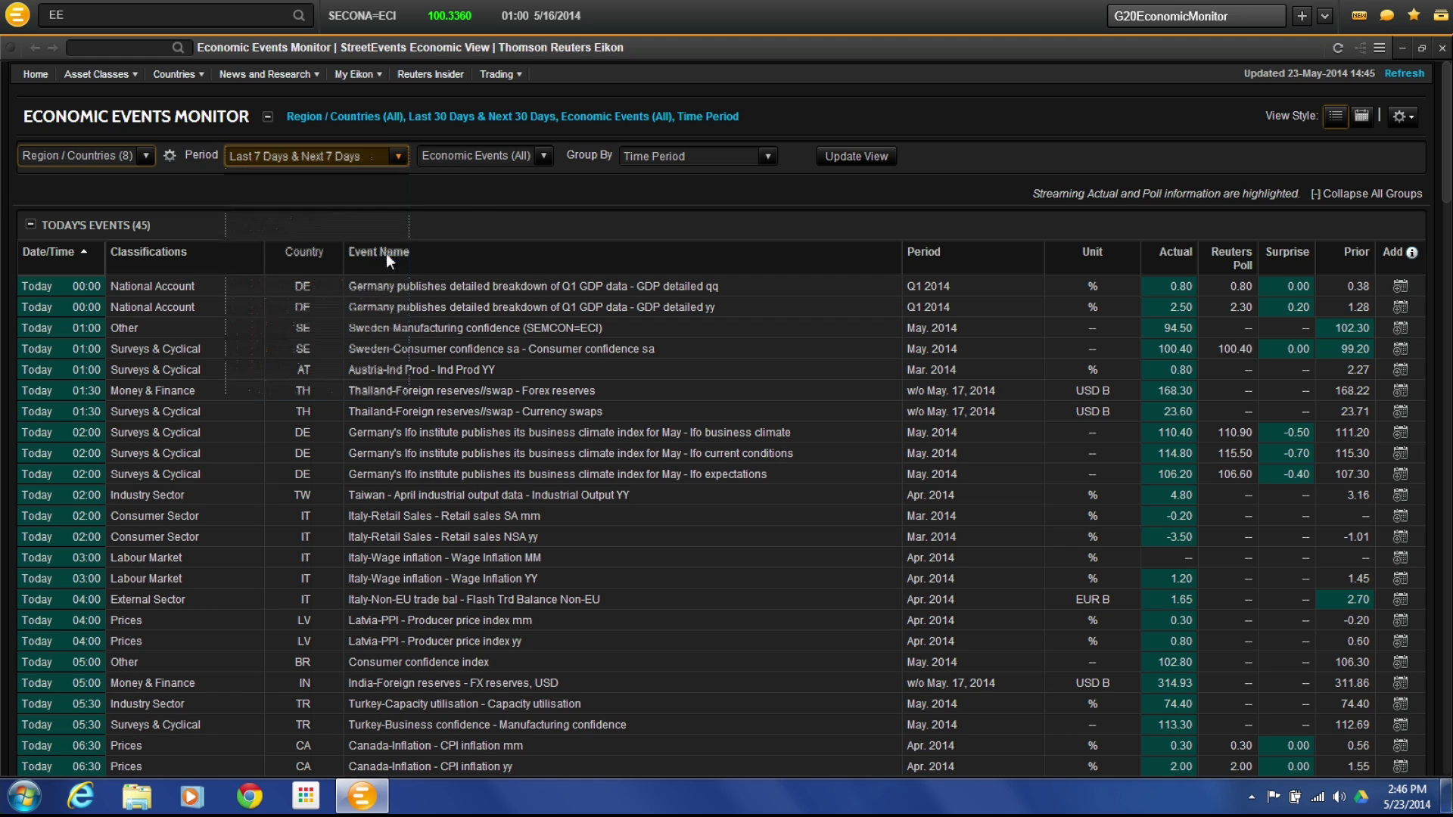
{"action": "left_click", "coordinate": [545, 158]}
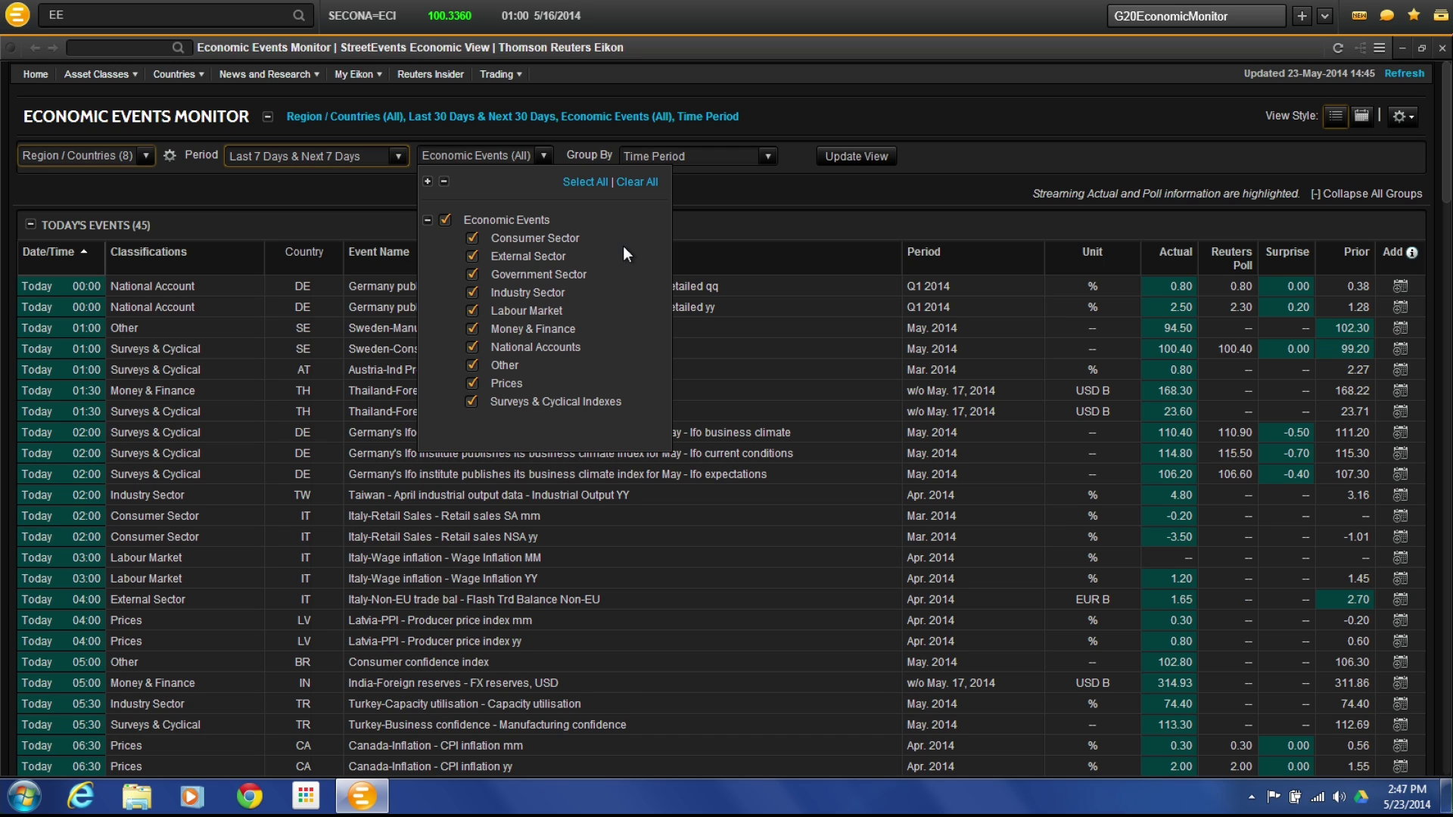
{"action": "left_click", "coordinate": [762, 180]}
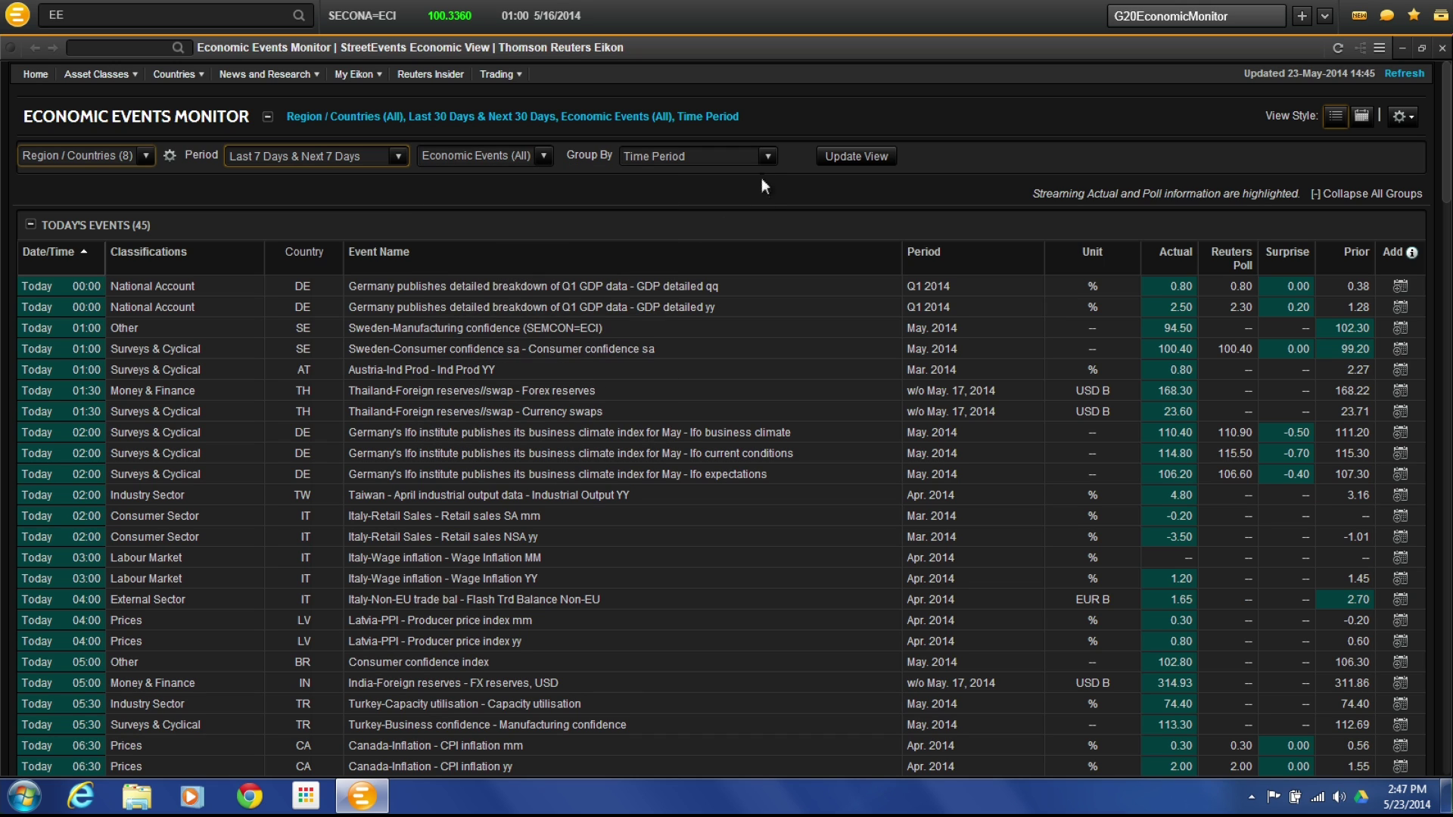
{"action": "left_click", "coordinate": [768, 157]}
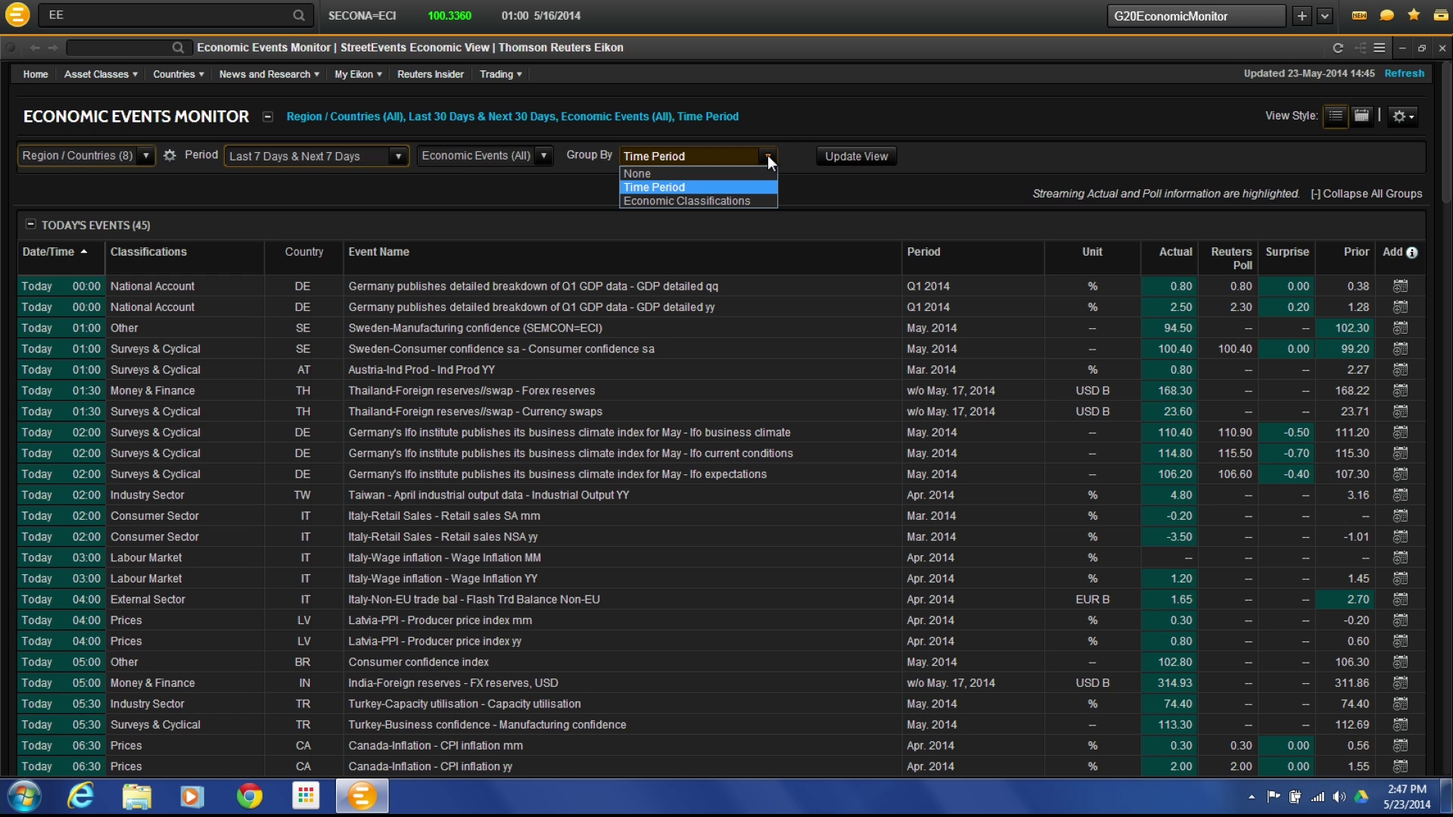
{"action": "left_click", "coordinate": [712, 187]}
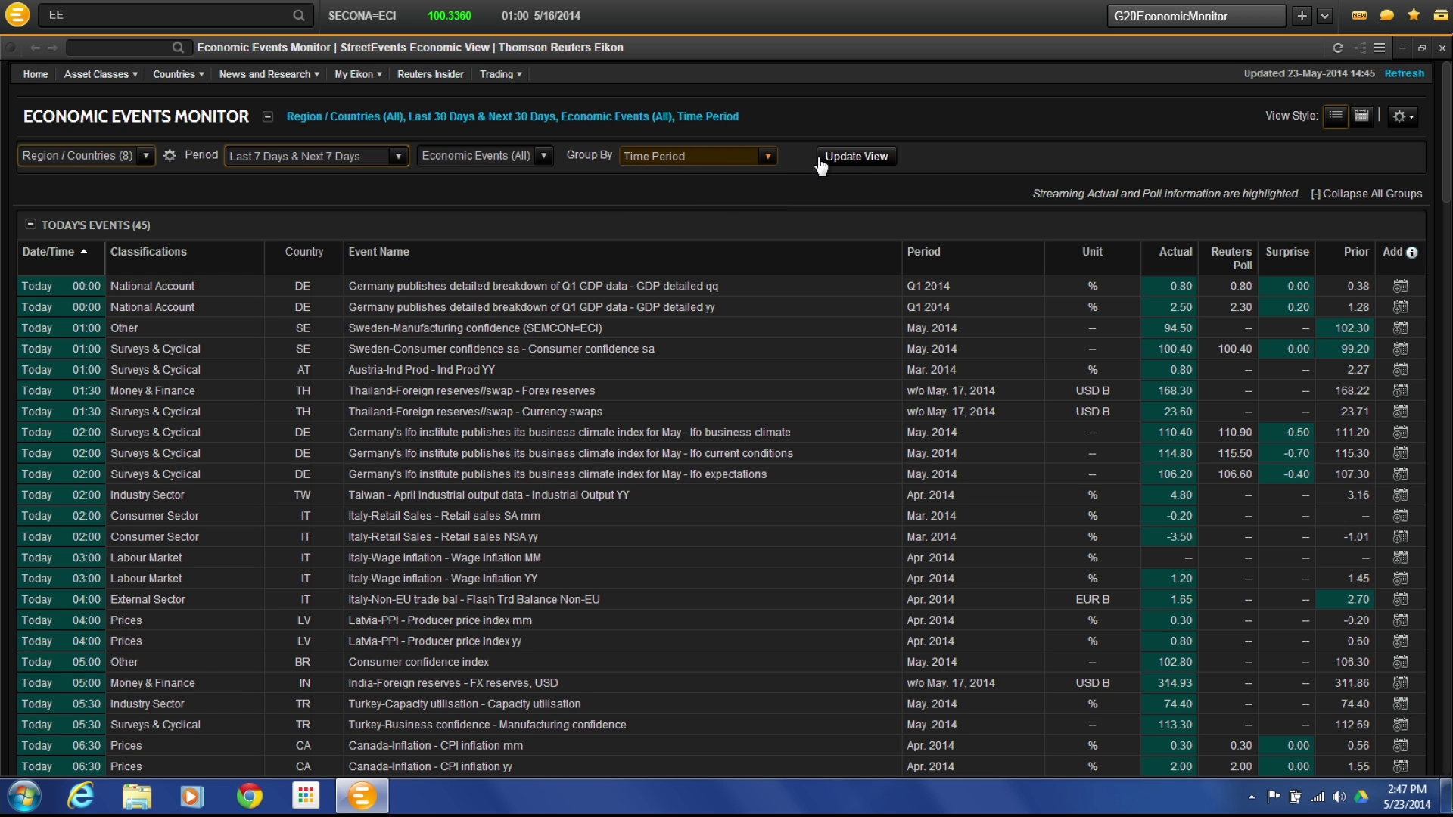
{"action": "left_click", "coordinate": [854, 156]}
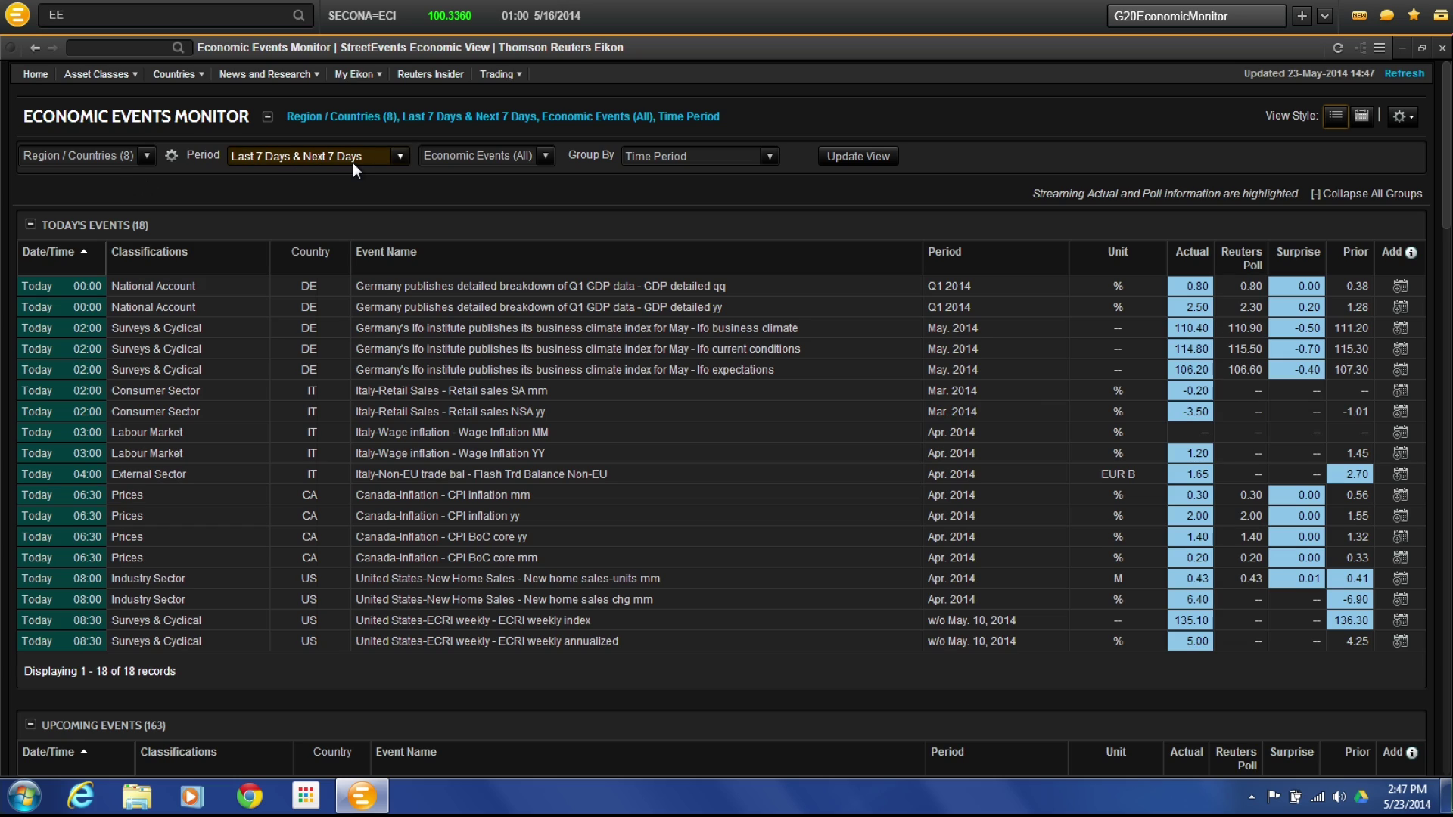
{"action": "scroll", "coordinate": [367, 590], "scroll_direction": "down", "scroll_amount": 6}
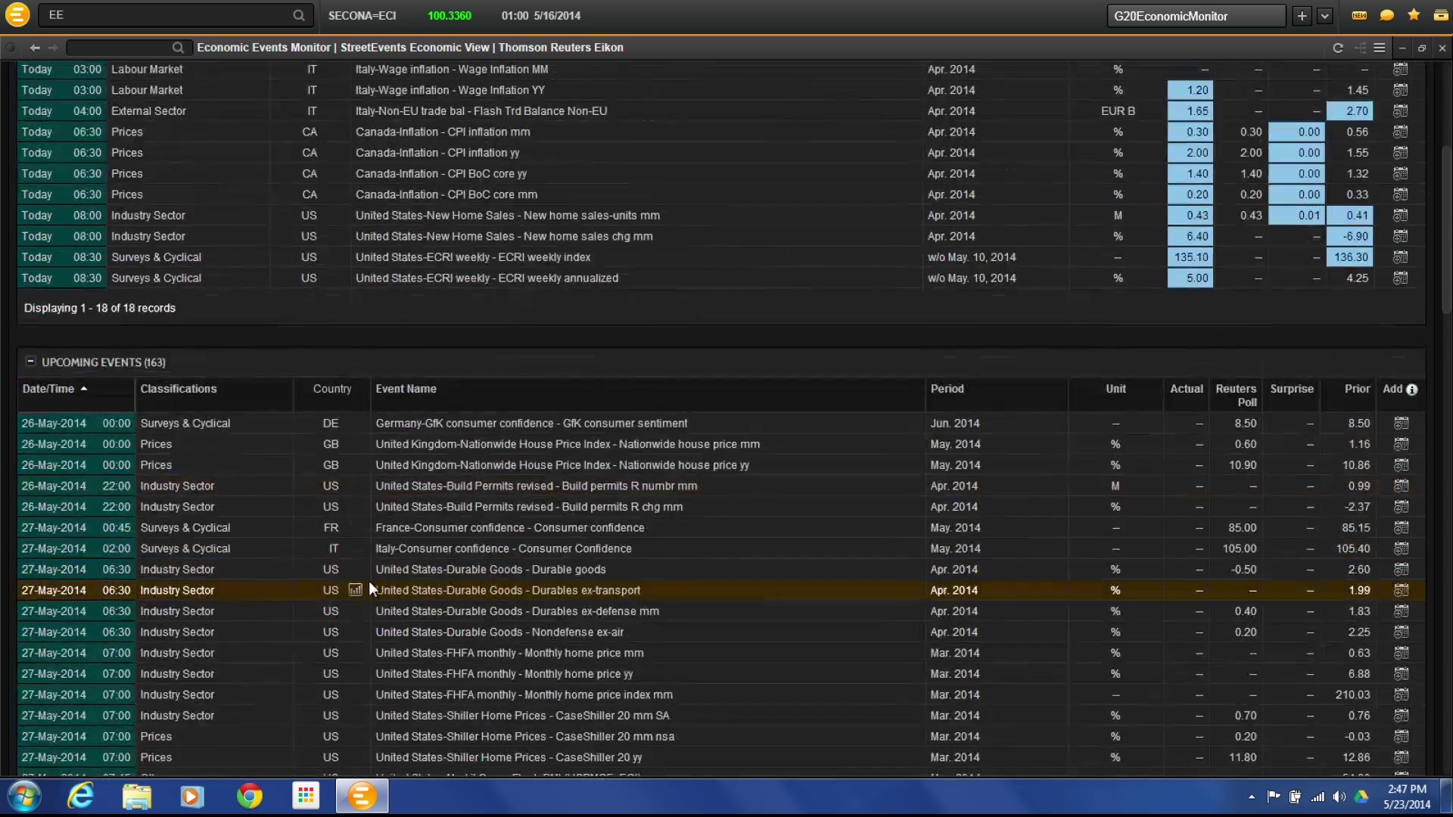
{"action": "scroll", "coordinate": [371, 602], "scroll_direction": "up", "scroll_amount": 6}
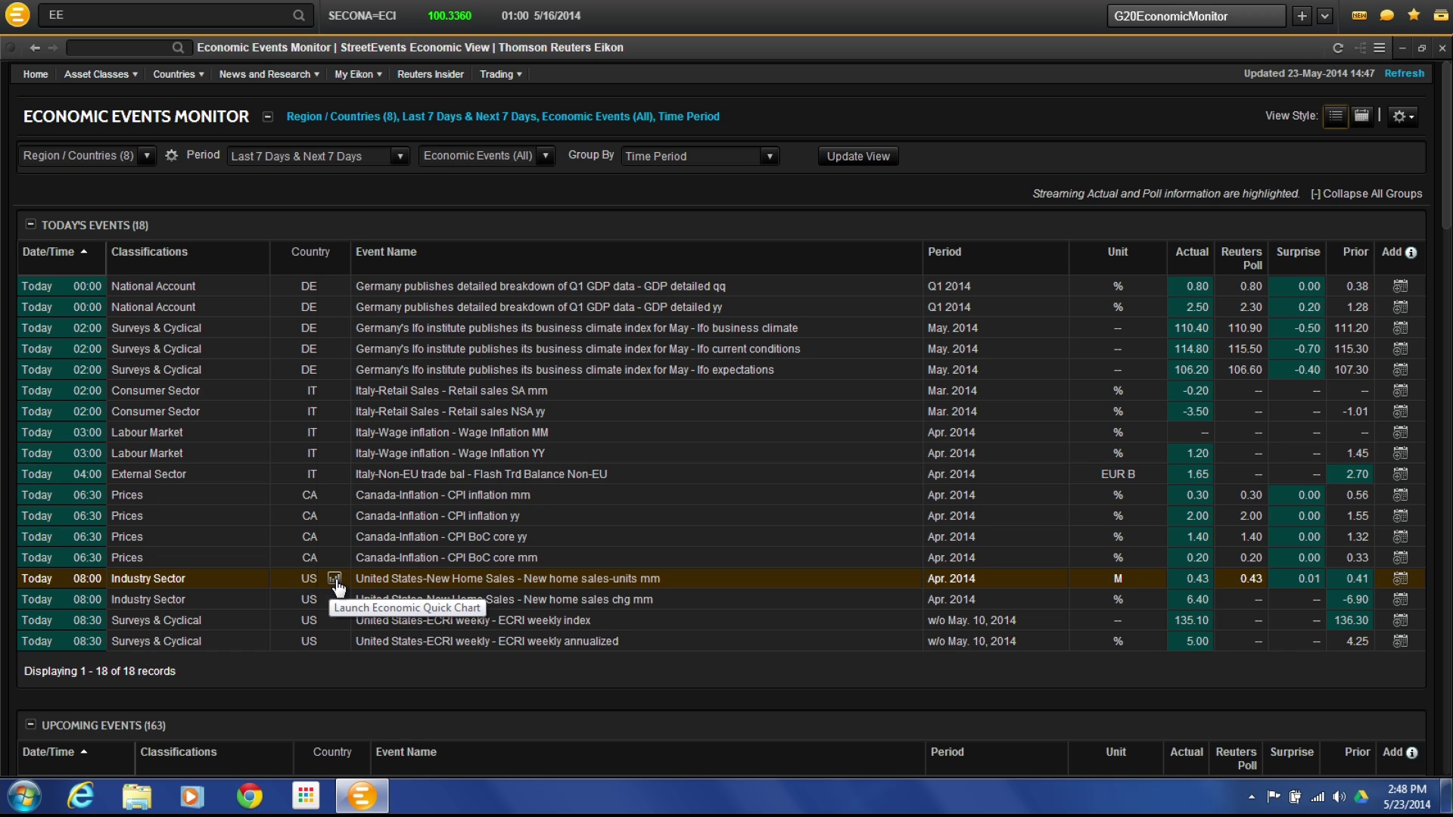
{"action": "left_click", "coordinate": [335, 579]}
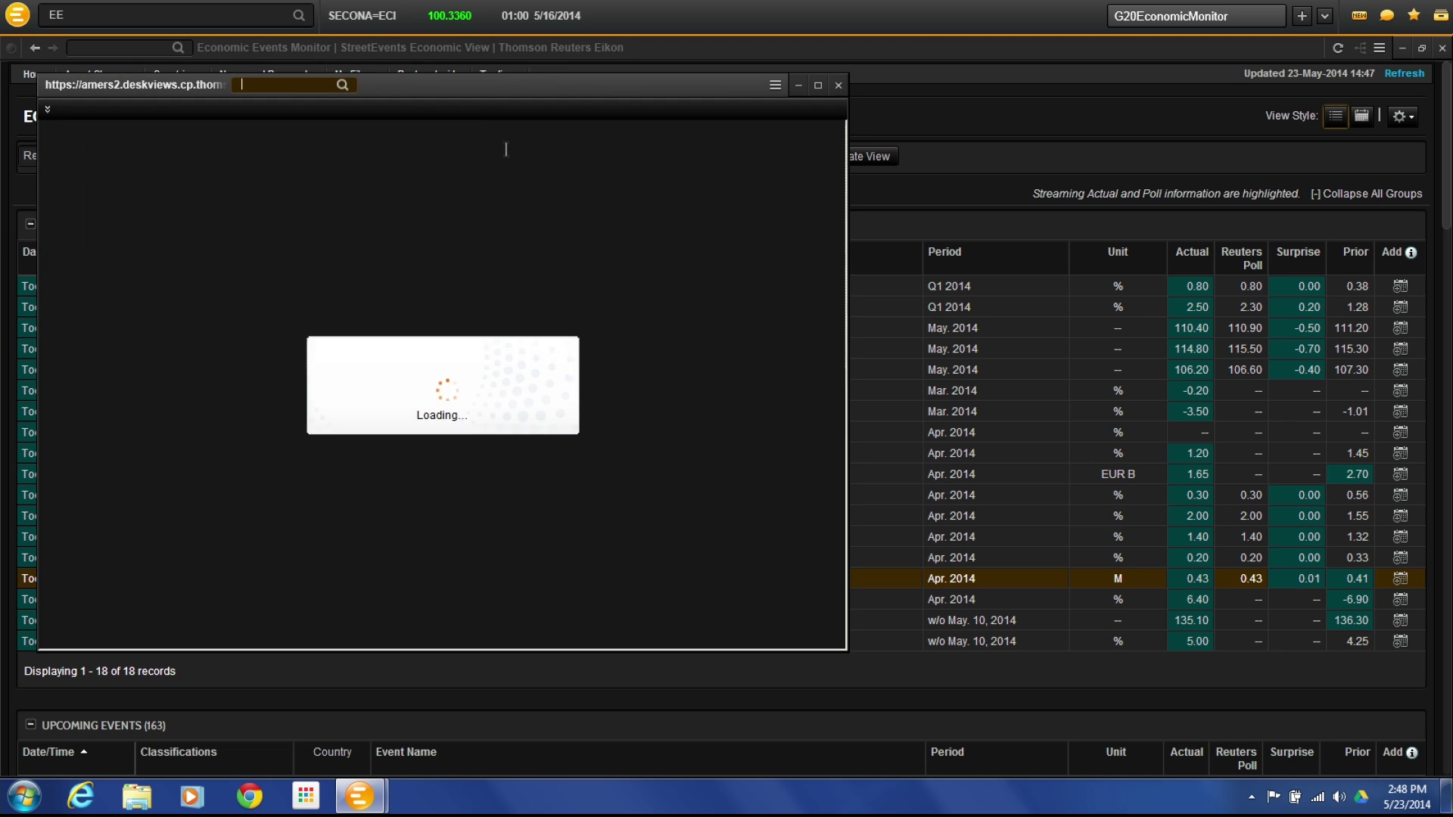
Move and enlarge the New Home Sales chart window, and try a wider zoom before returning to 69 periods
{"action": "left_click_drag", "start_coordinate": [454, 88], "coordinate": [751, 102]}
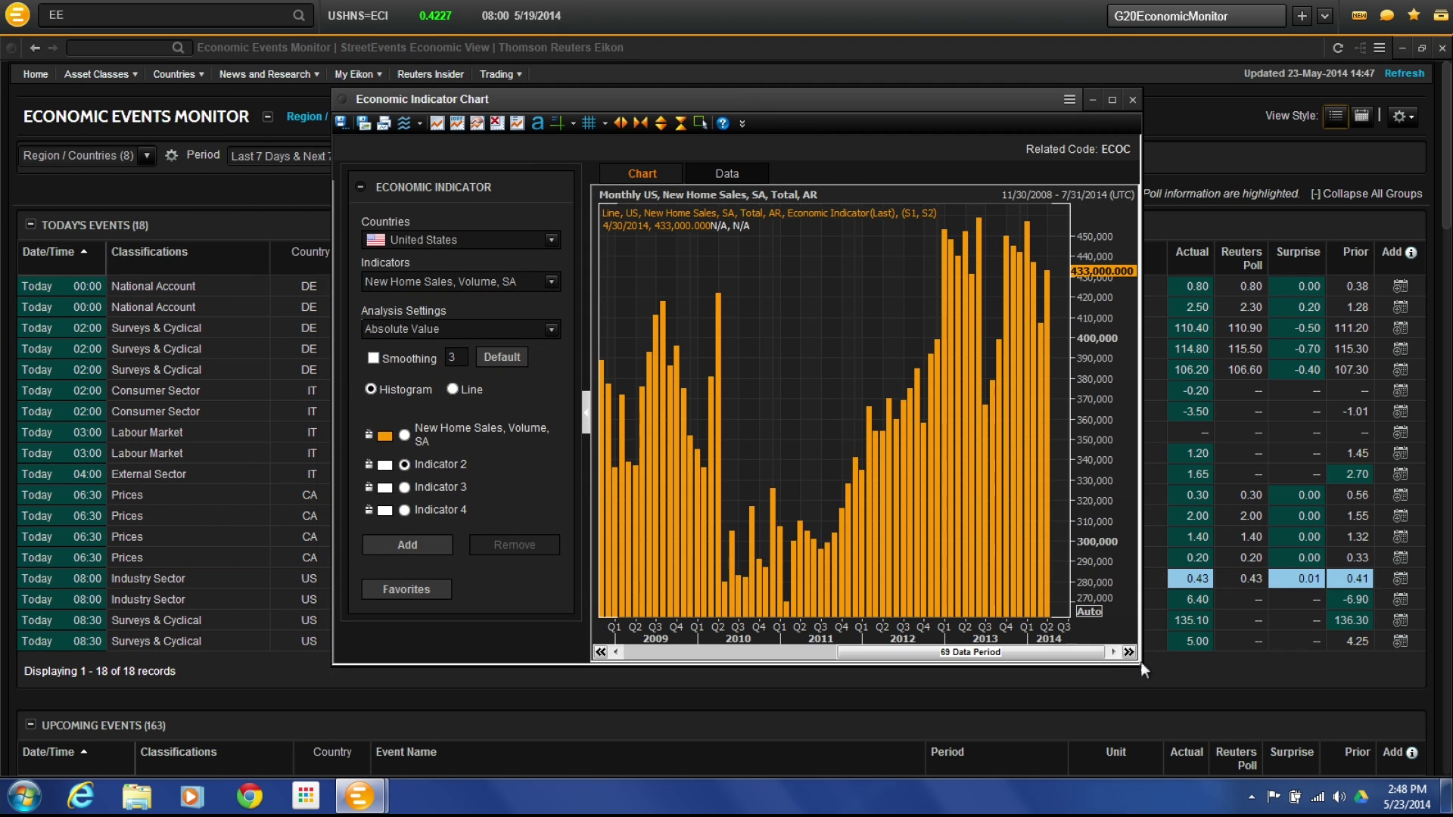
{"action": "left_click_drag", "start_coordinate": [1142, 664], "coordinate": [1346, 723]}
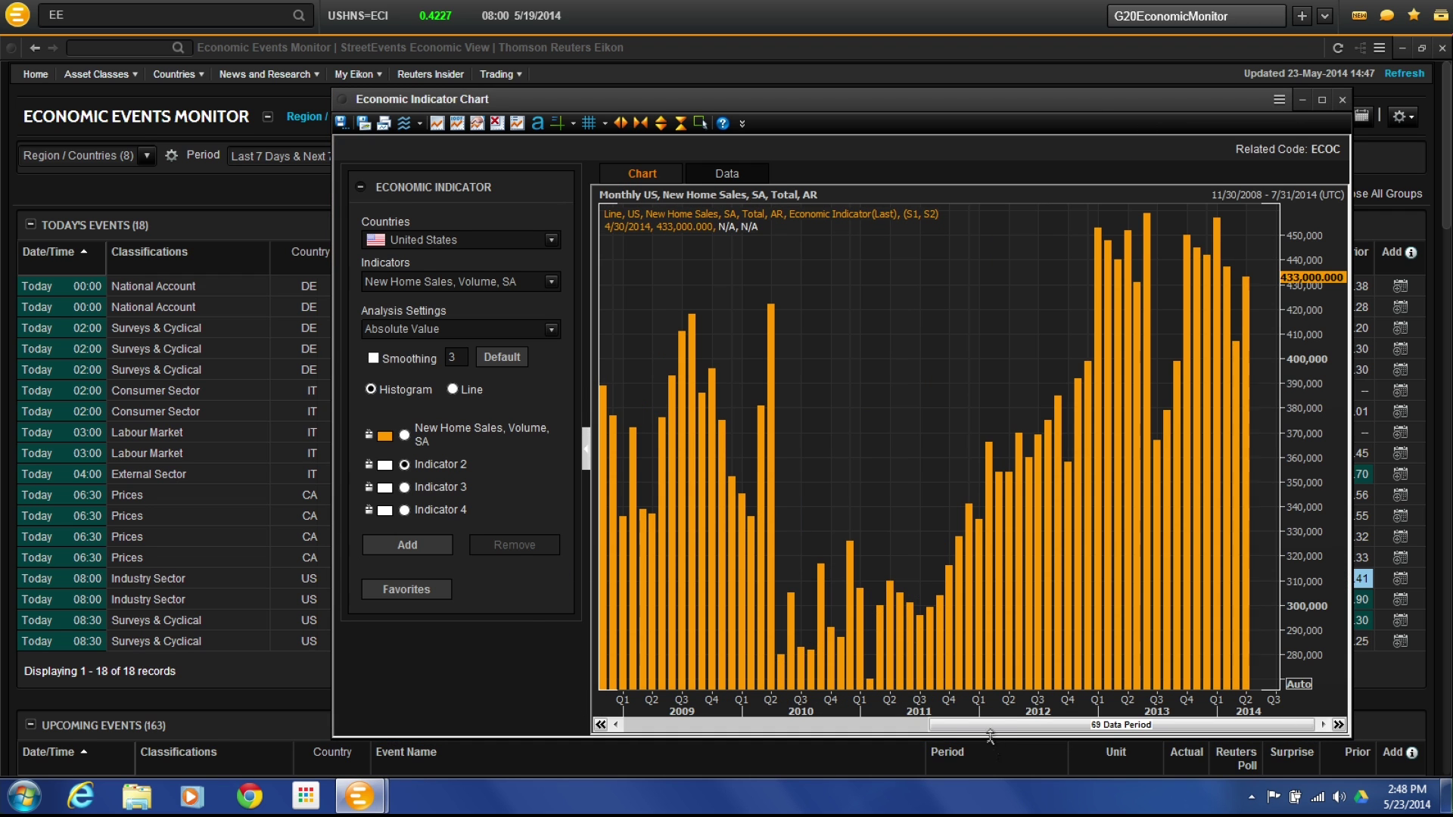
{"action": "left_click_drag", "start_coordinate": [1012, 725], "coordinate": [779, 733]}
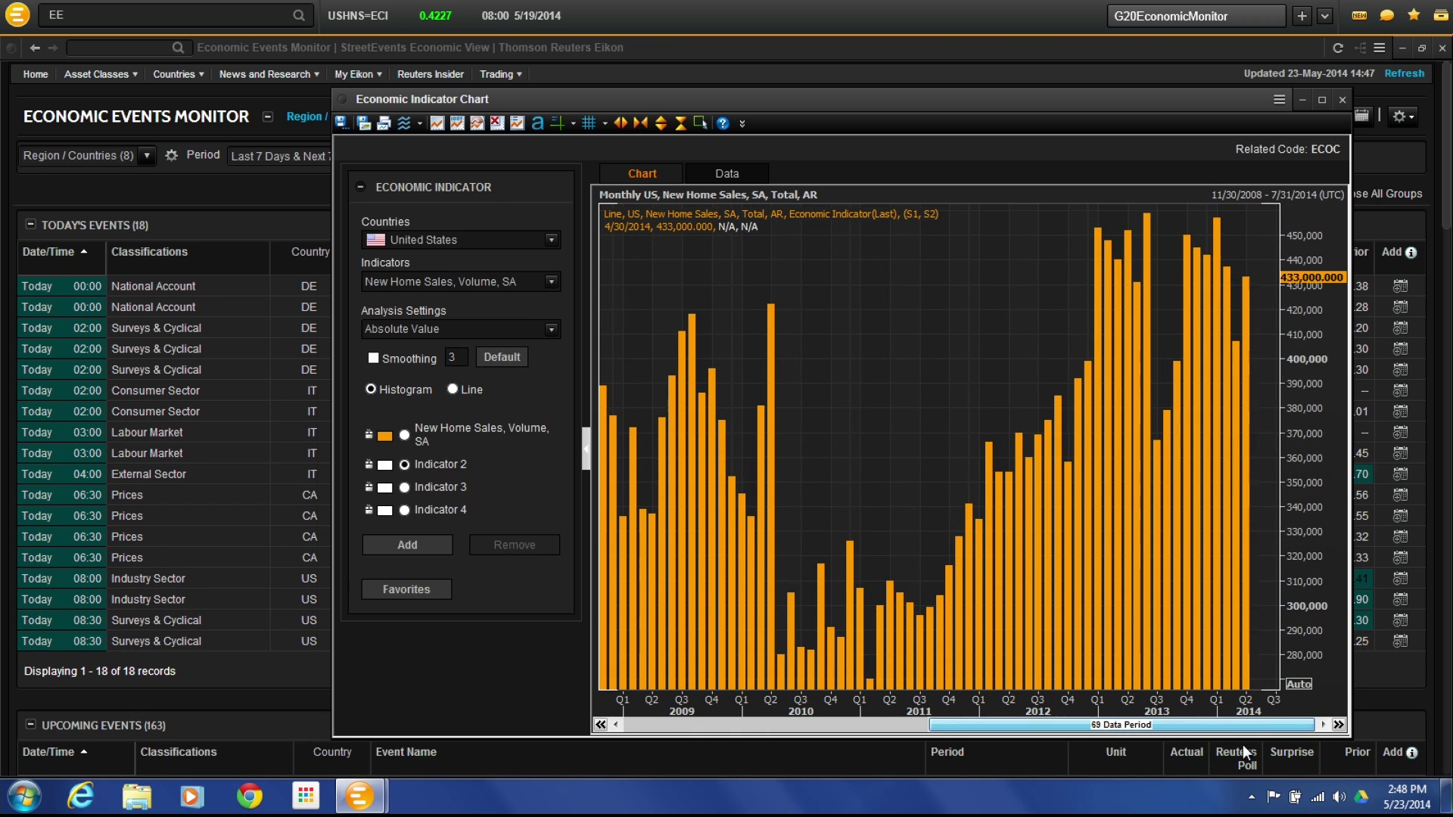
{"action": "left_click", "coordinate": [638, 122]}
{"action": "left_click", "coordinate": [622, 123]}
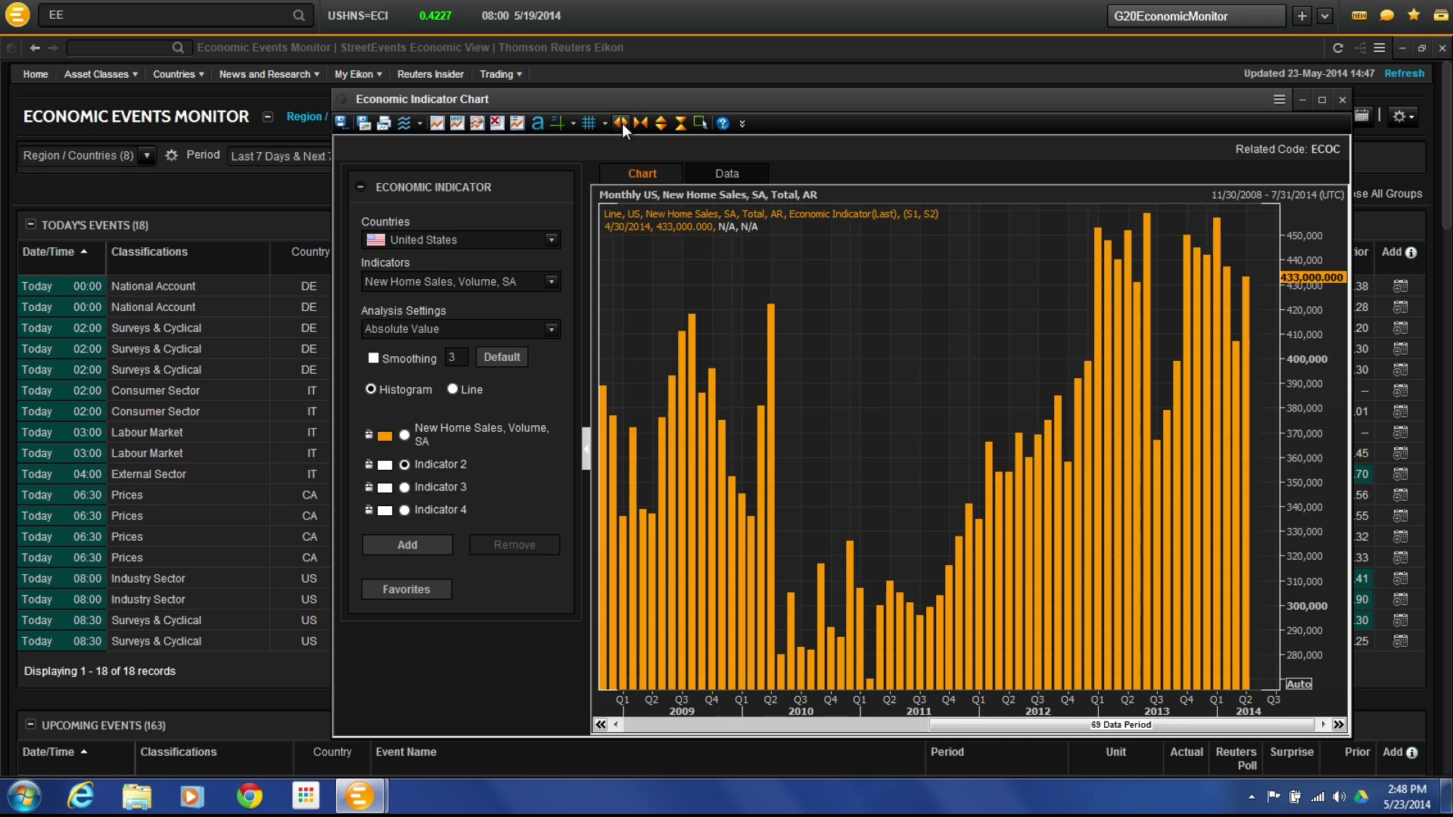
Browse the Indicators list without changing it, then open the analysis settings choices
{"action": "left_click", "coordinate": [553, 282]}
{"action": "scroll", "coordinate": [547, 304], "scroll_direction": "up", "scroll_amount": 1}
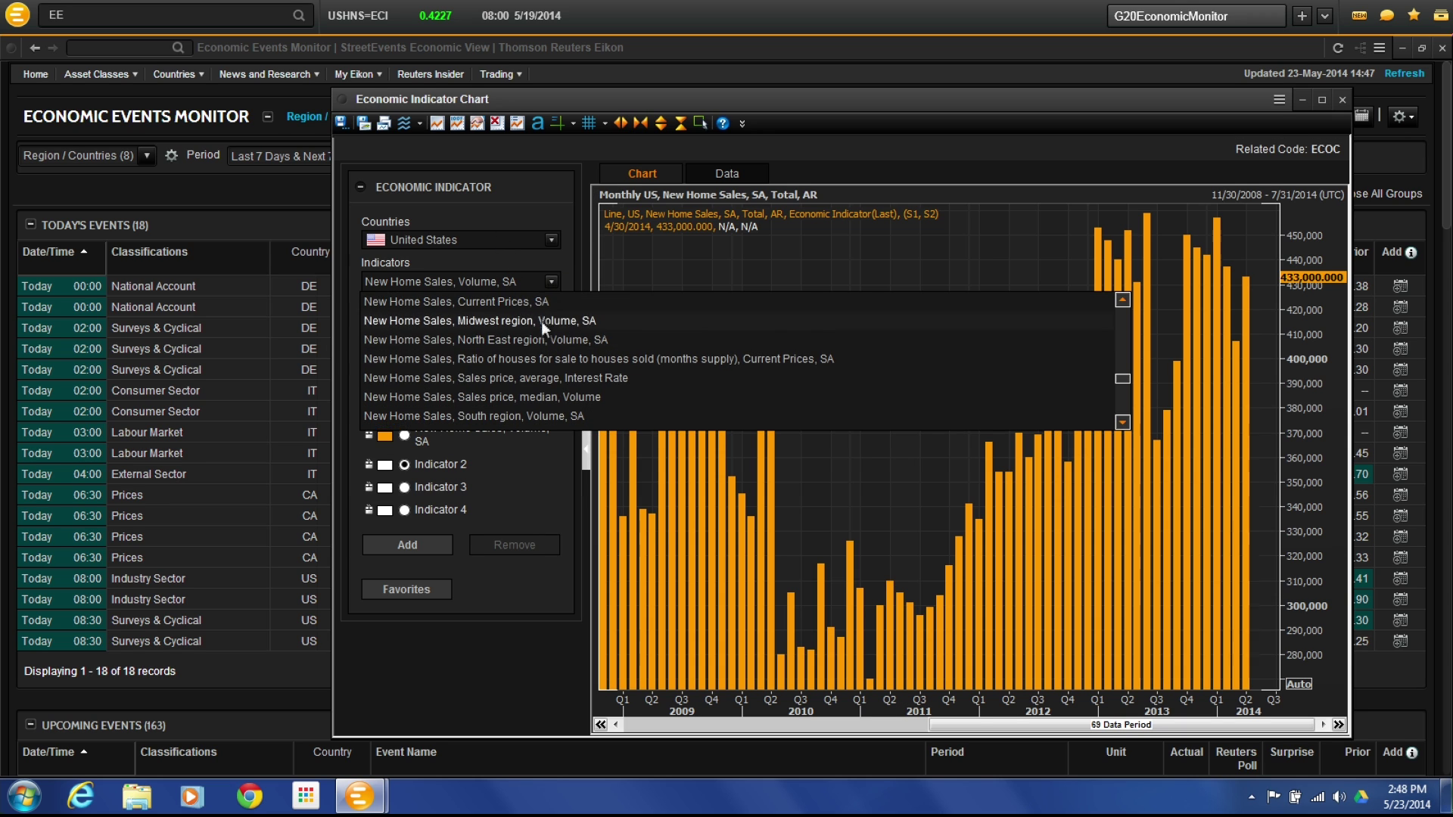
{"action": "scroll", "coordinate": [544, 386], "scroll_direction": "up", "scroll_amount": 5}
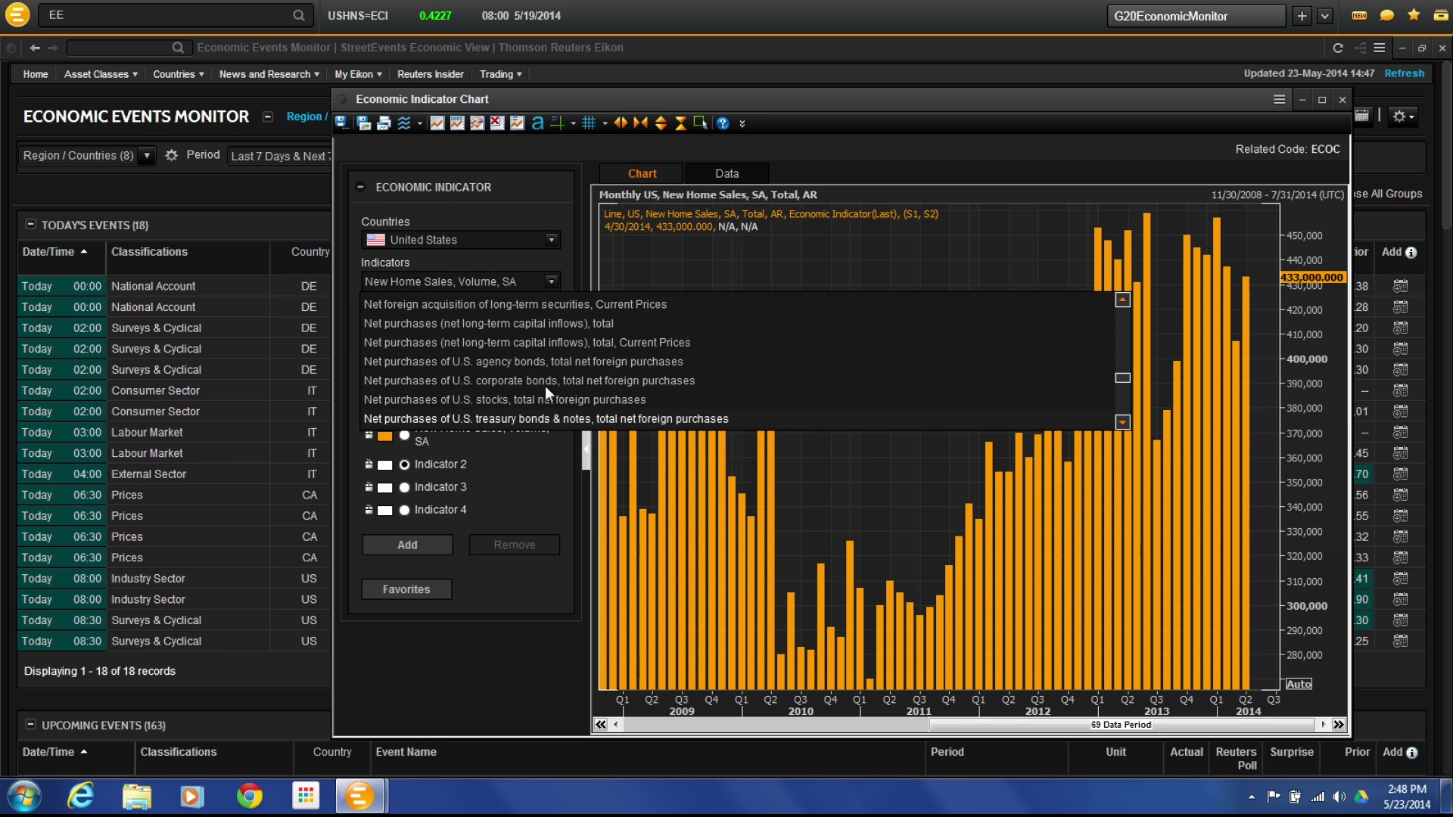
{"action": "left_click", "coordinate": [539, 260]}
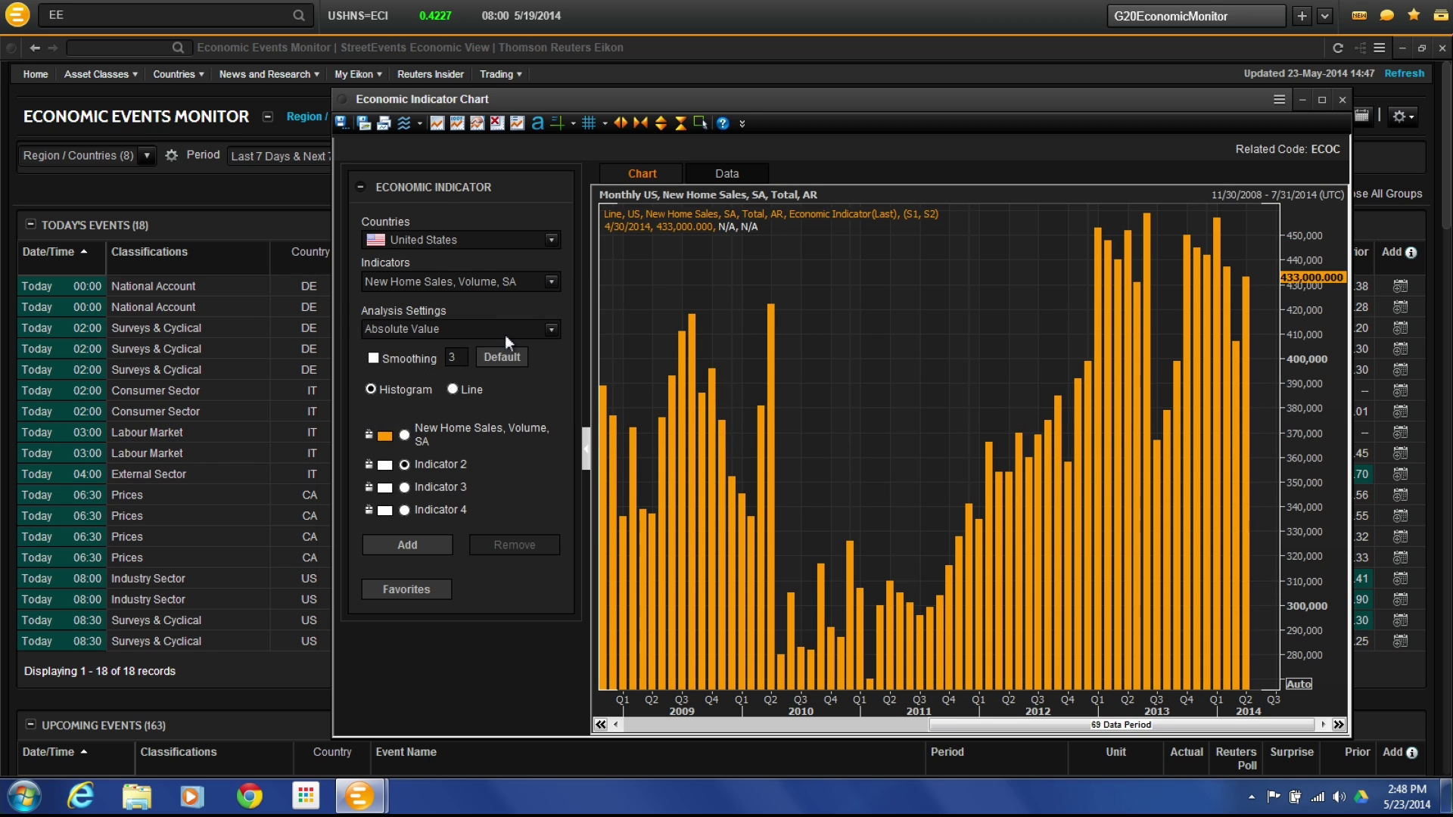
{"action": "left_click", "coordinate": [506, 341]}
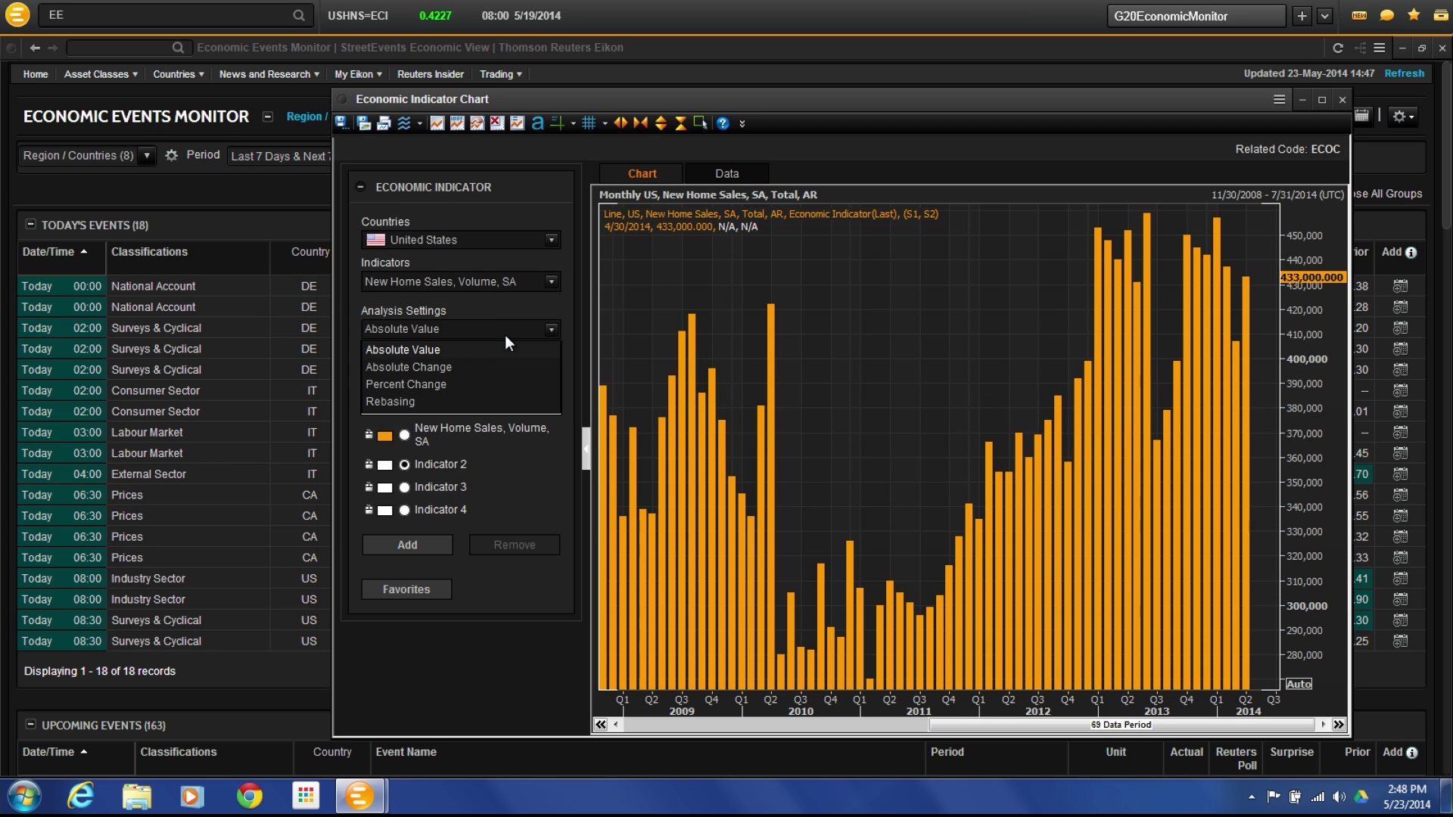
Show New Home Sales as Percent Change, add a second series as Indicator 3, then close the chart
{"action": "left_click", "coordinate": [470, 384]}
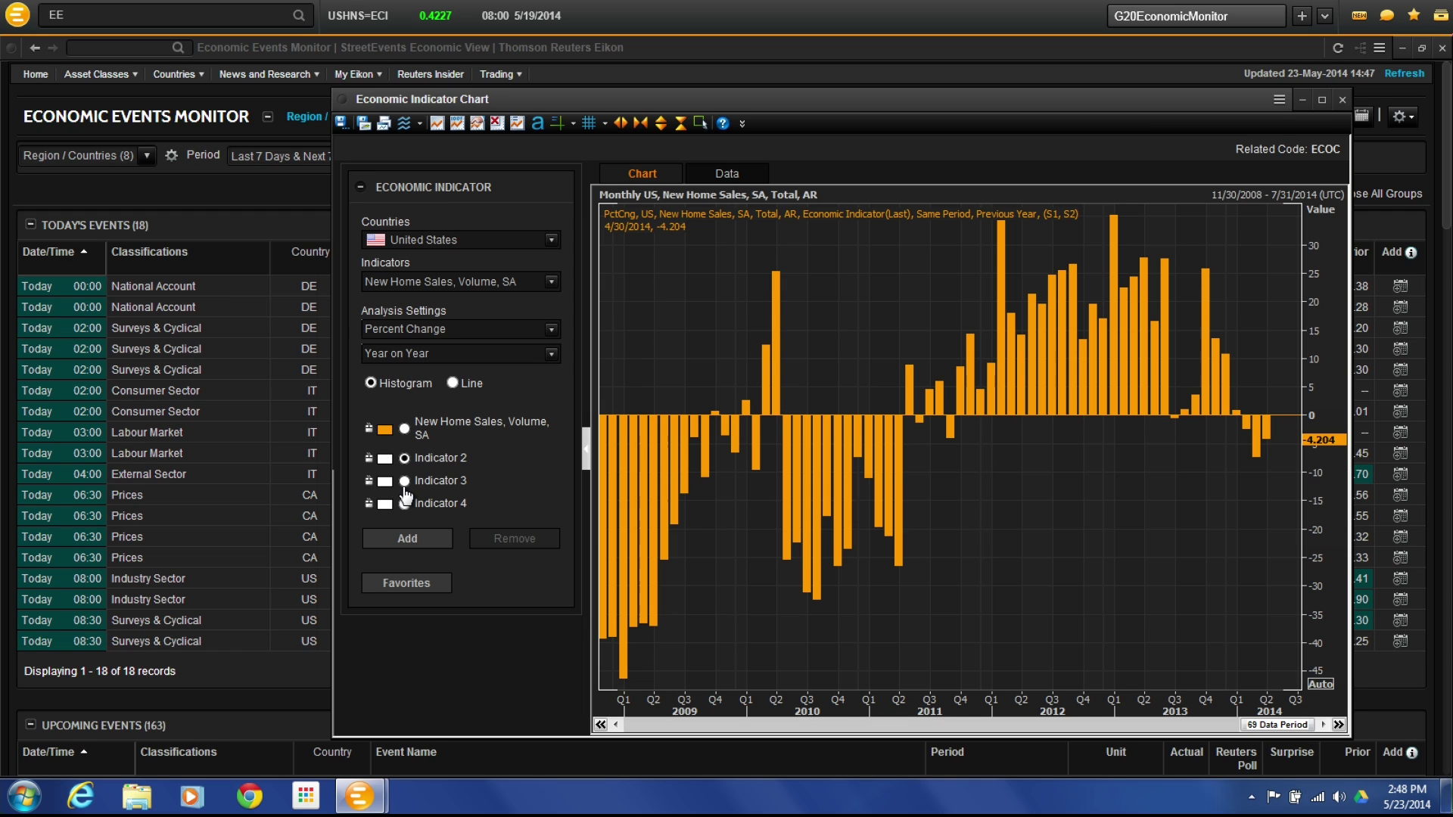
{"action": "left_click", "coordinate": [404, 481]}
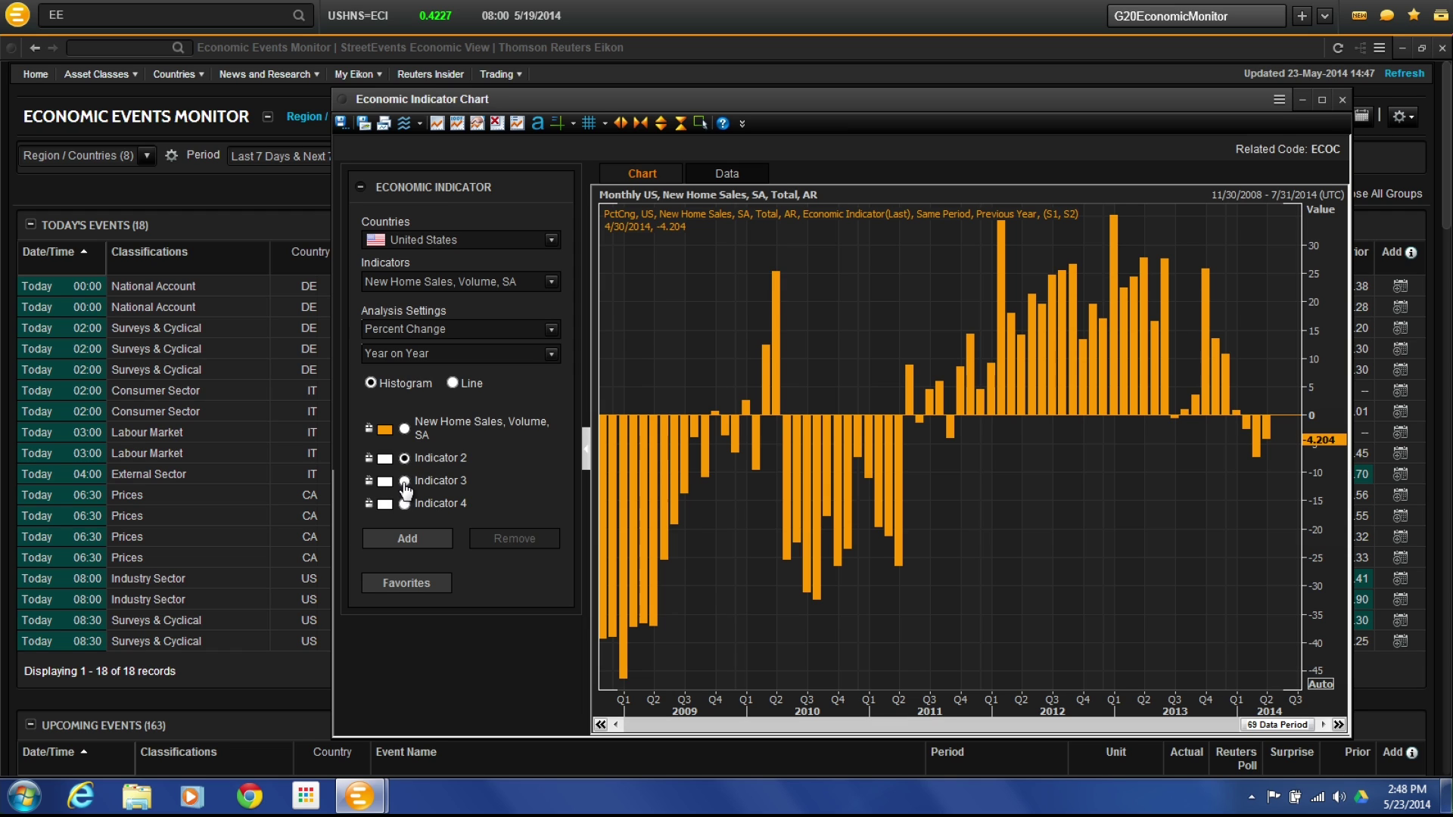
{"action": "left_click", "coordinate": [405, 541]}
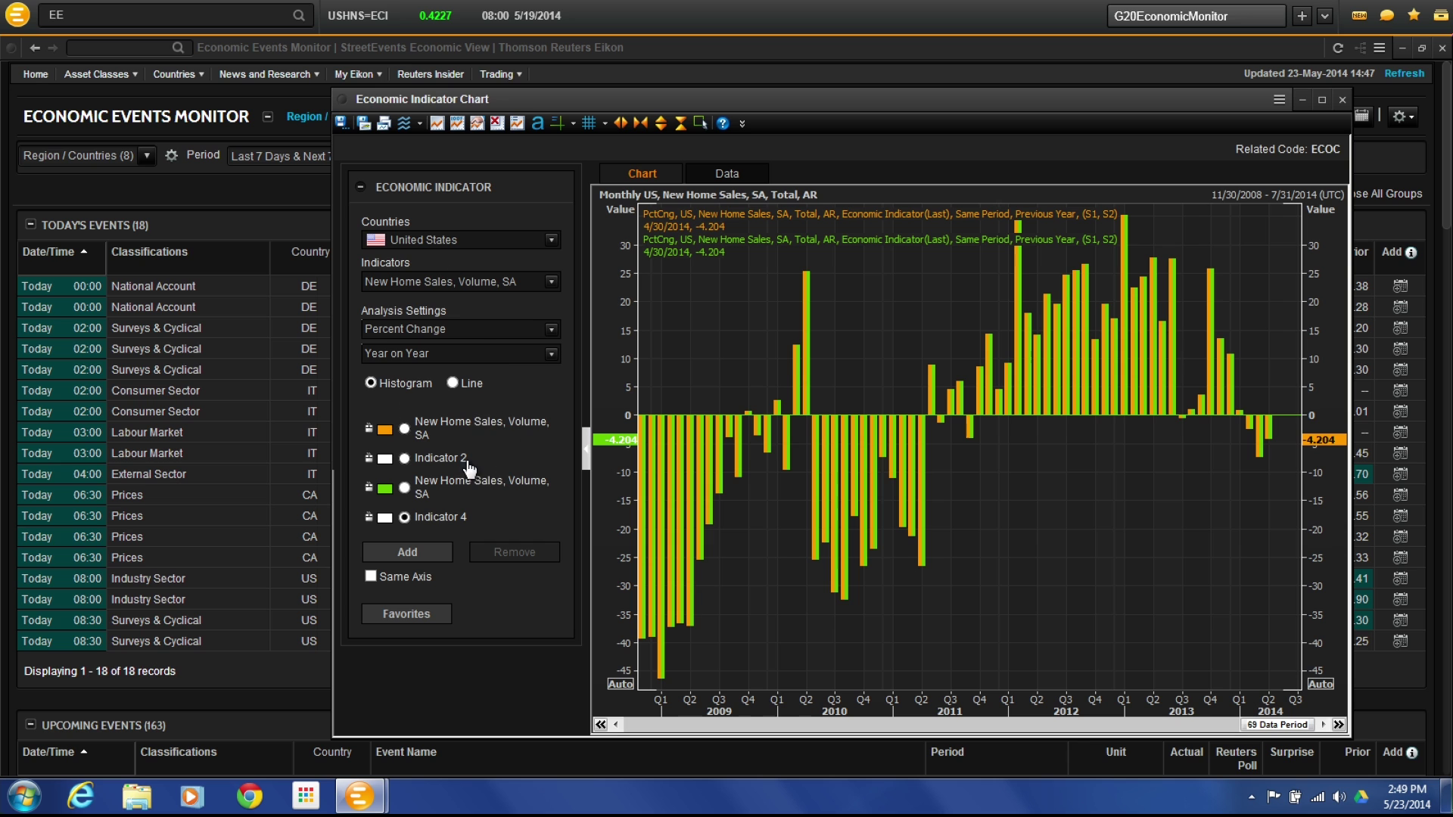
{"action": "left_click", "coordinate": [1339, 100]}
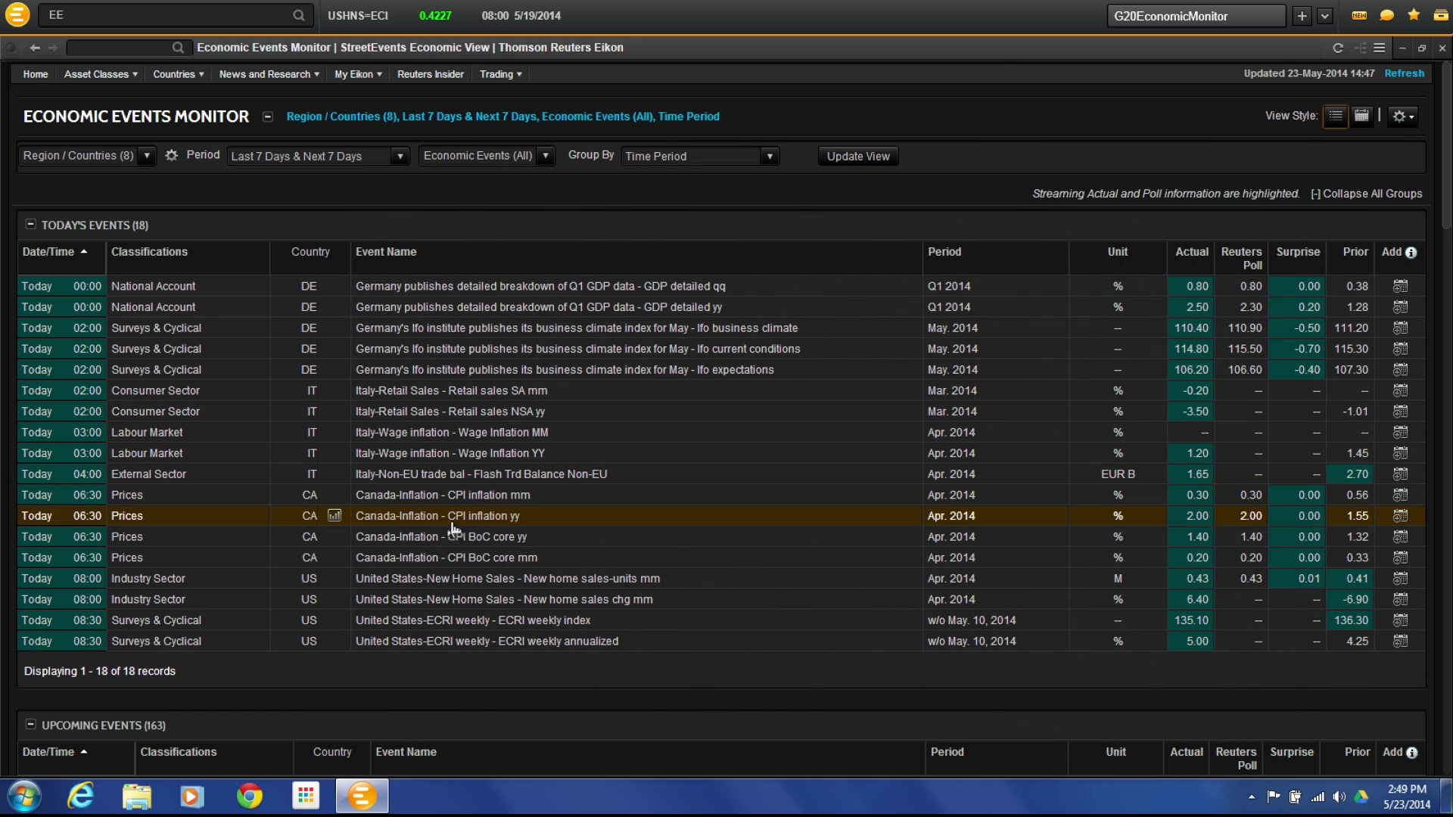
Open the US New Home Sales-Units MM overview page full-screen
{"action": "left_click", "coordinate": [451, 581]}
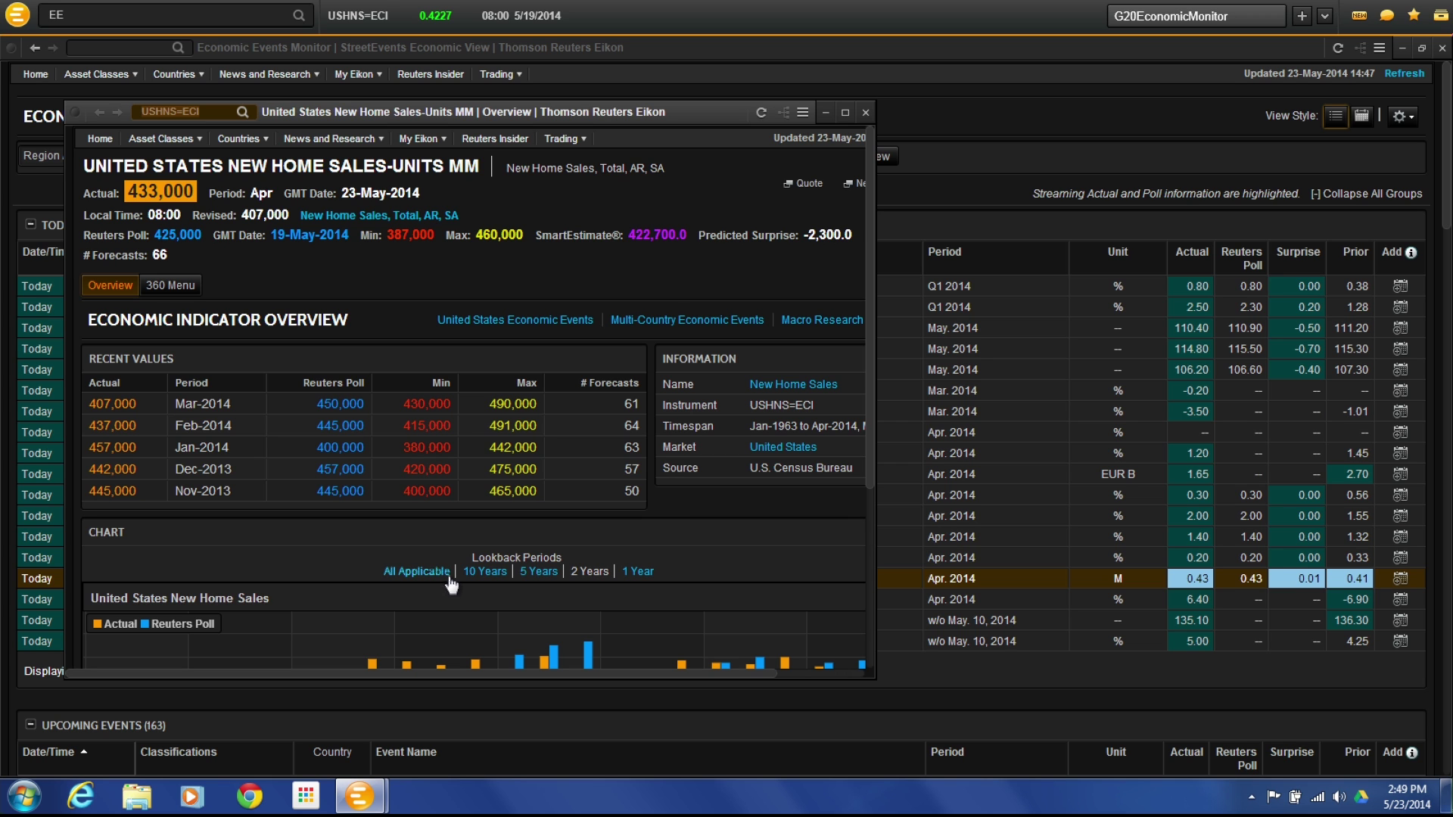
{"action": "left_click", "coordinate": [845, 113]}
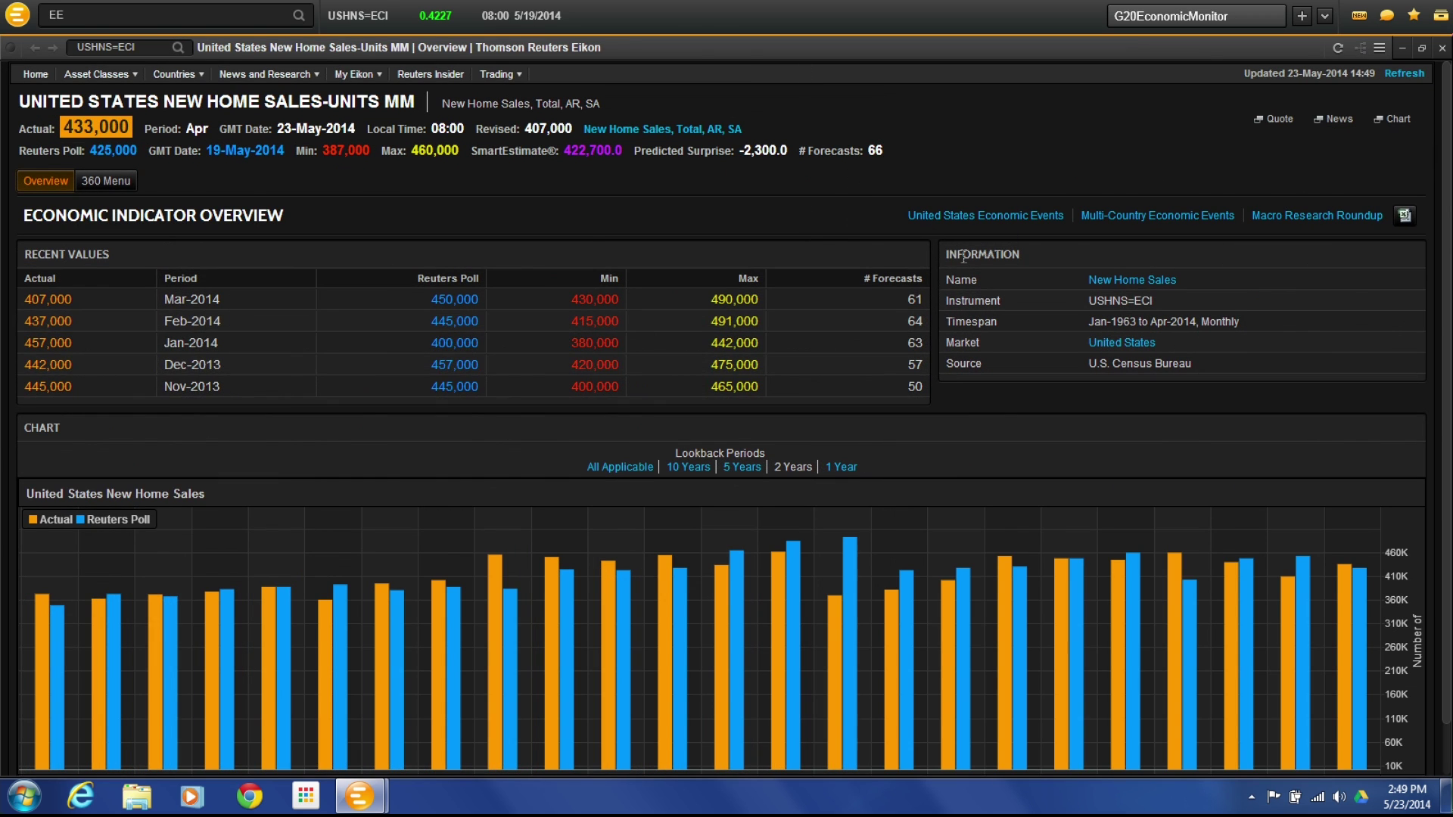
Extend the overview chart's lookback to 5 Years, then to 10 Years
{"action": "mouse_move", "coordinate": [40, 609]}
{"action": "left_click", "coordinate": [732, 472]}
{"action": "left_click", "coordinate": [697, 466]}
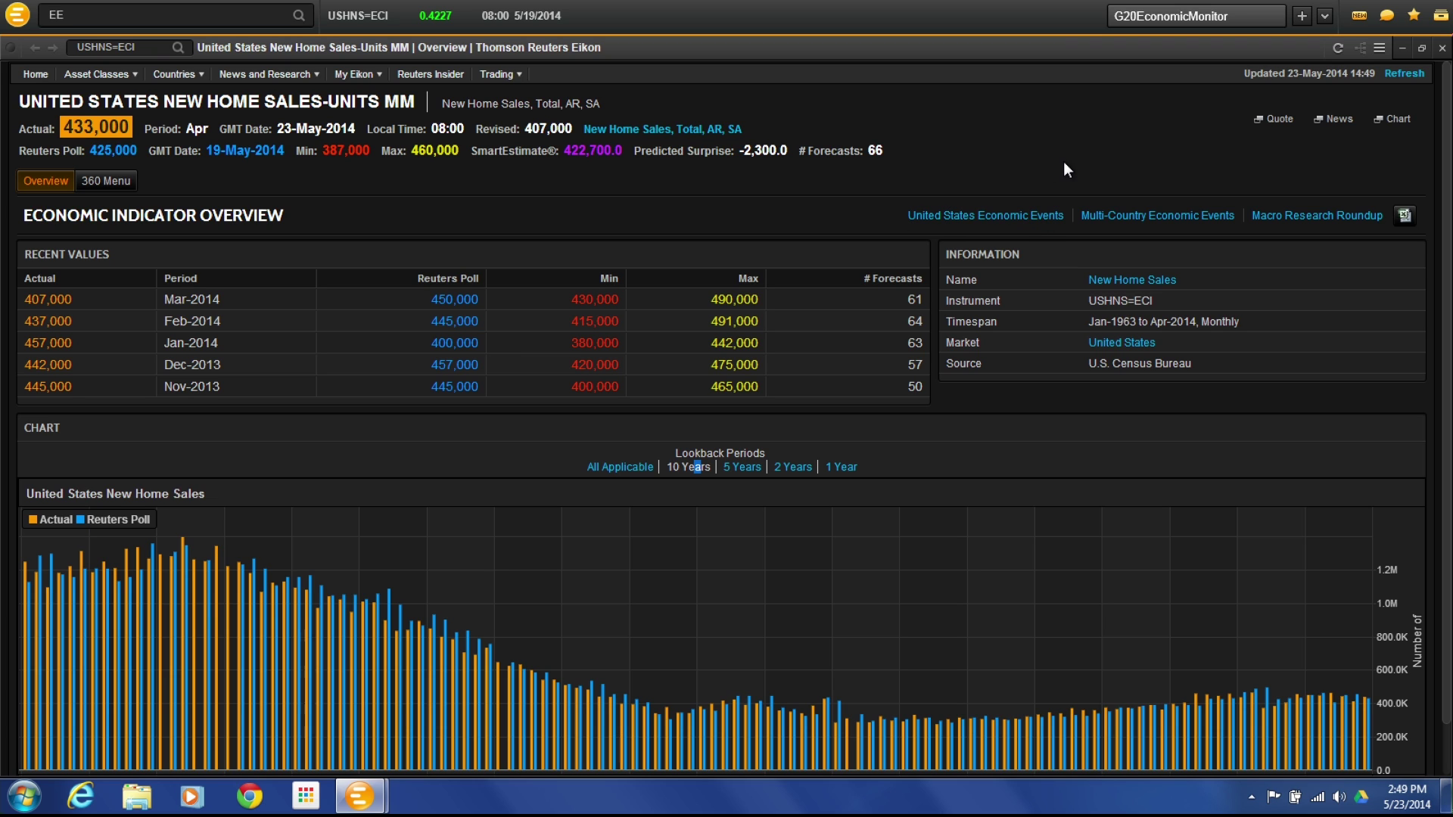
Close the overview and switch the events monitor to calendar view
{"action": "left_click", "coordinate": [1442, 48]}
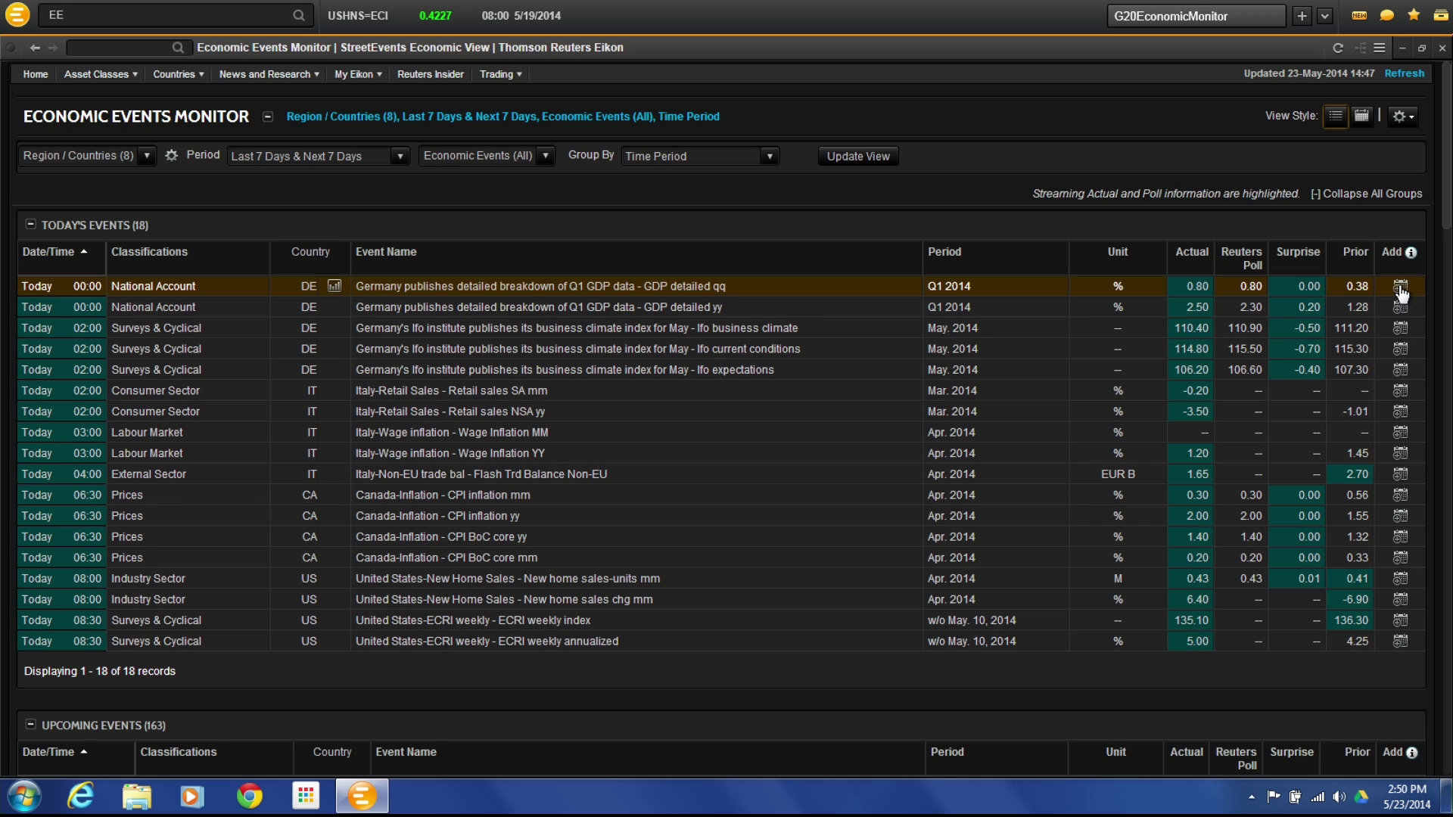
{"action": "left_click", "coordinate": [1360, 121]}
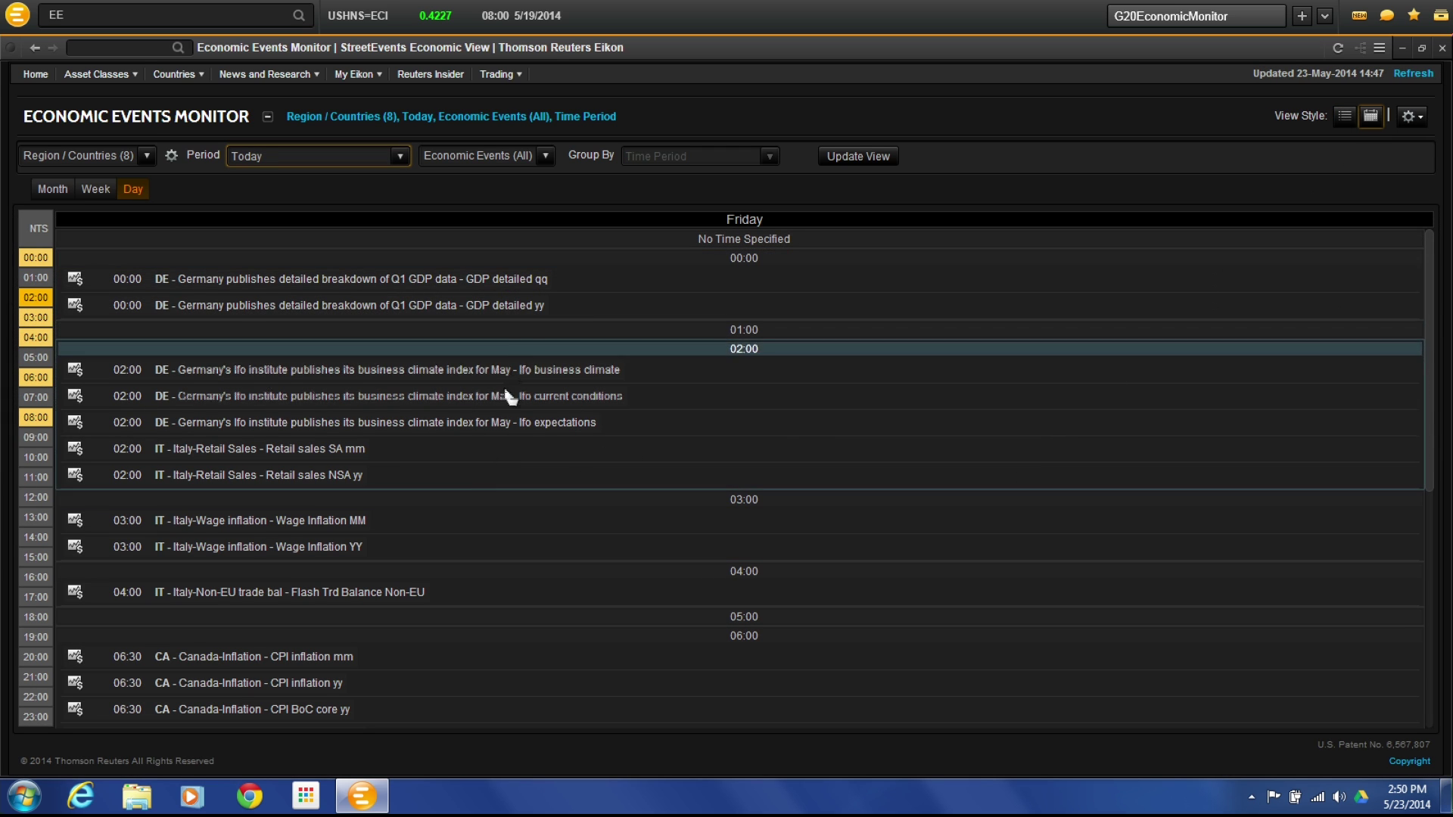
Scroll through the Day calendar, then switch to the This Month layout
{"action": "scroll", "coordinate": [443, 635], "scroll_direction": "down", "scroll_amount": 3}
{"action": "scroll", "coordinate": [443, 669], "scroll_direction": "down", "scroll_amount": 2}
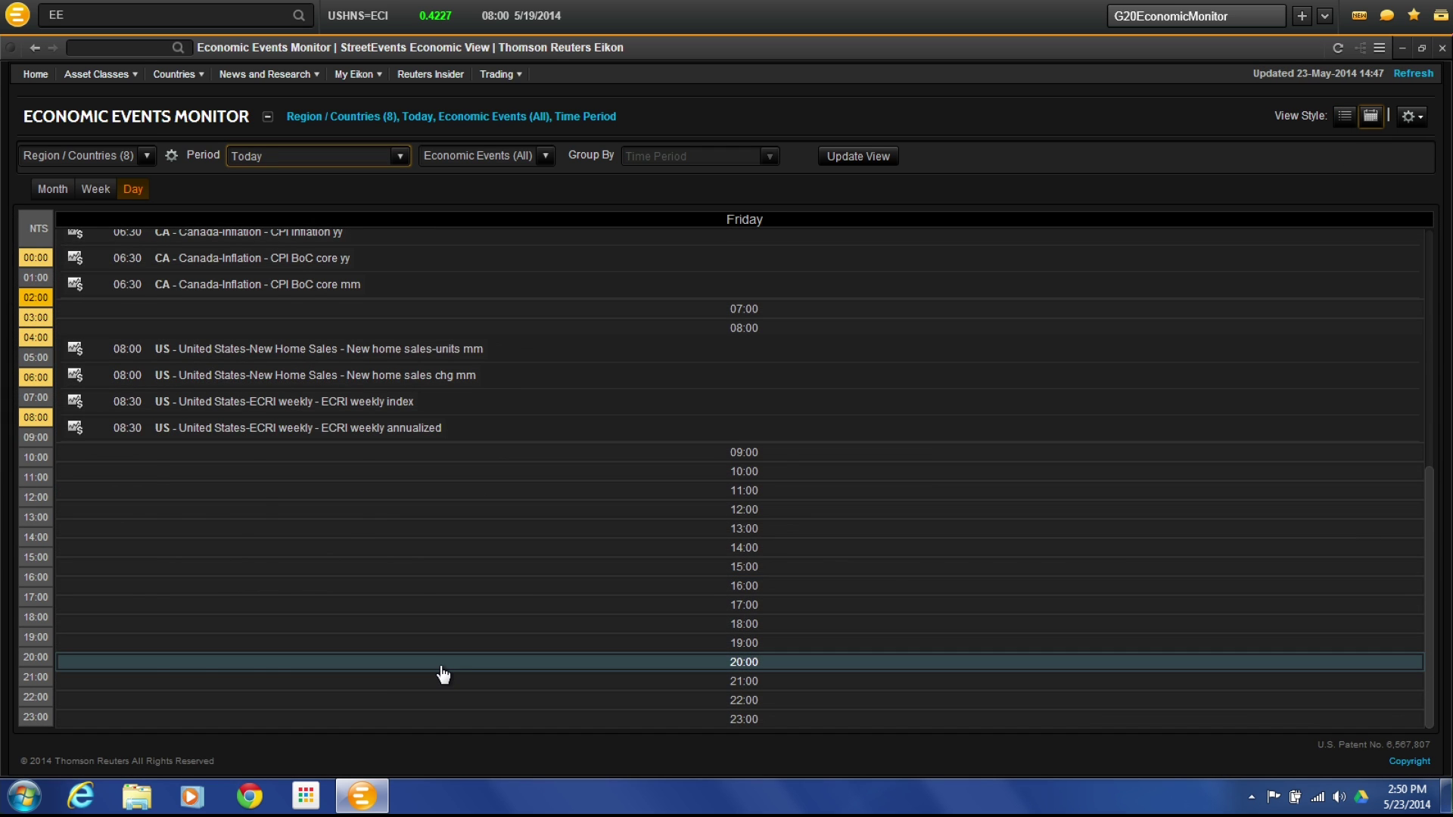
{"action": "scroll", "coordinate": [442, 673], "scroll_direction": "up", "scroll_amount": 5}
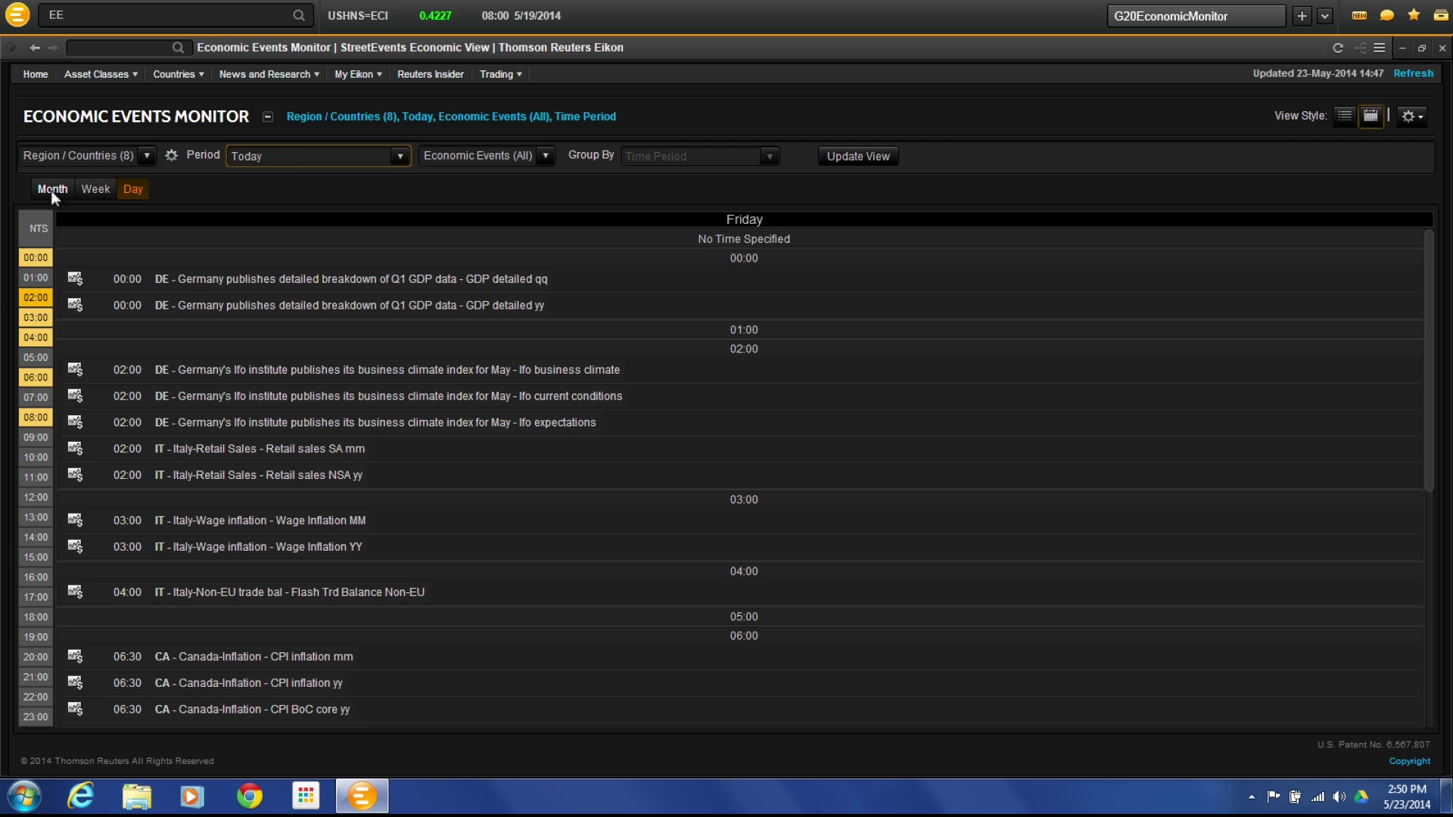
{"action": "left_click", "coordinate": [51, 189]}
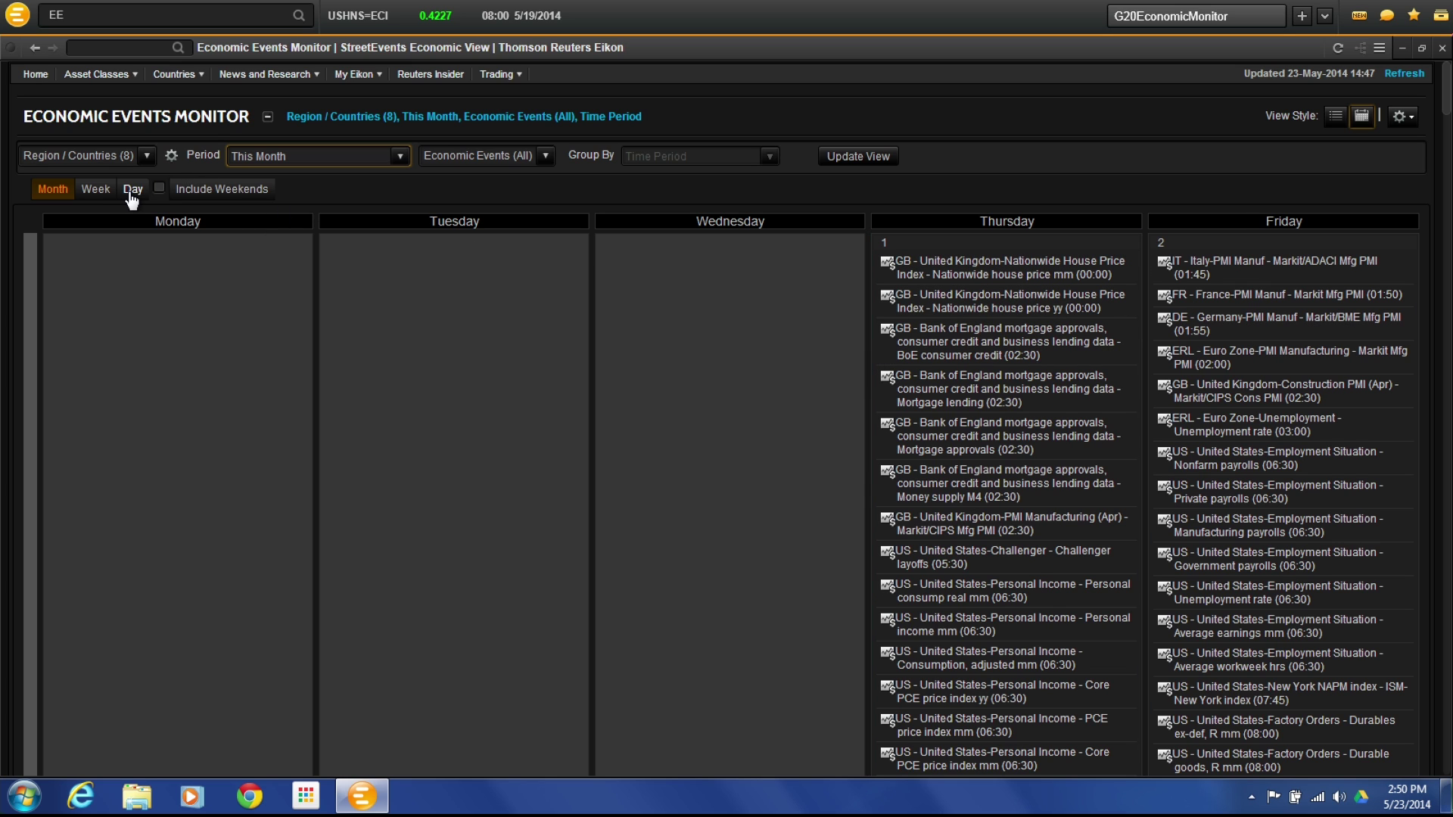
Switch to the Week calendar, Monday 19 to Friday 23, and scroll through its event lists
{"action": "left_click", "coordinate": [97, 189]}
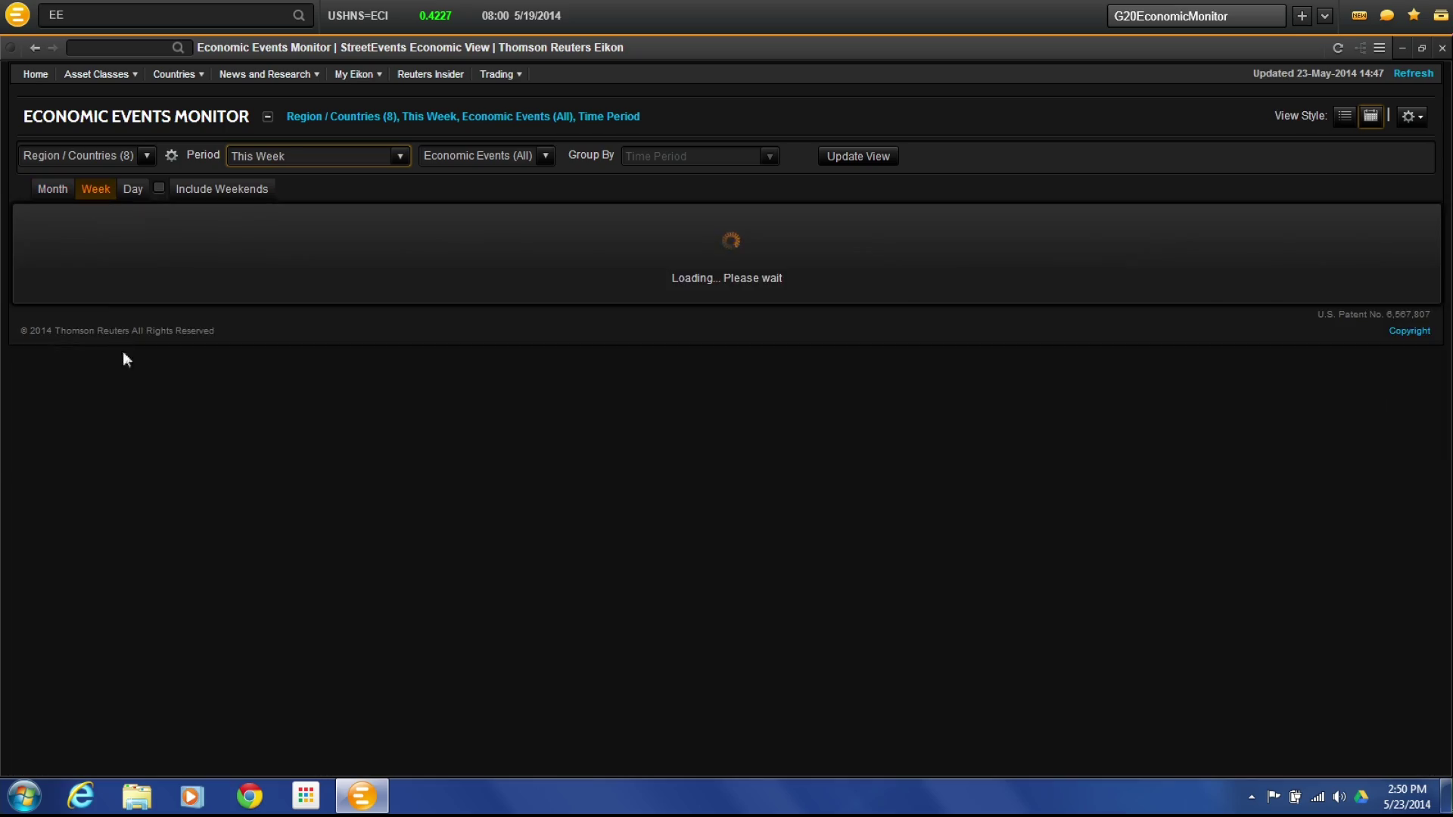
{"action": "scroll", "coordinate": [1062, 504], "scroll_direction": "down", "scroll_amount": 5}
{"action": "scroll", "coordinate": [1031, 602], "scroll_direction": "down", "scroll_amount": 10}
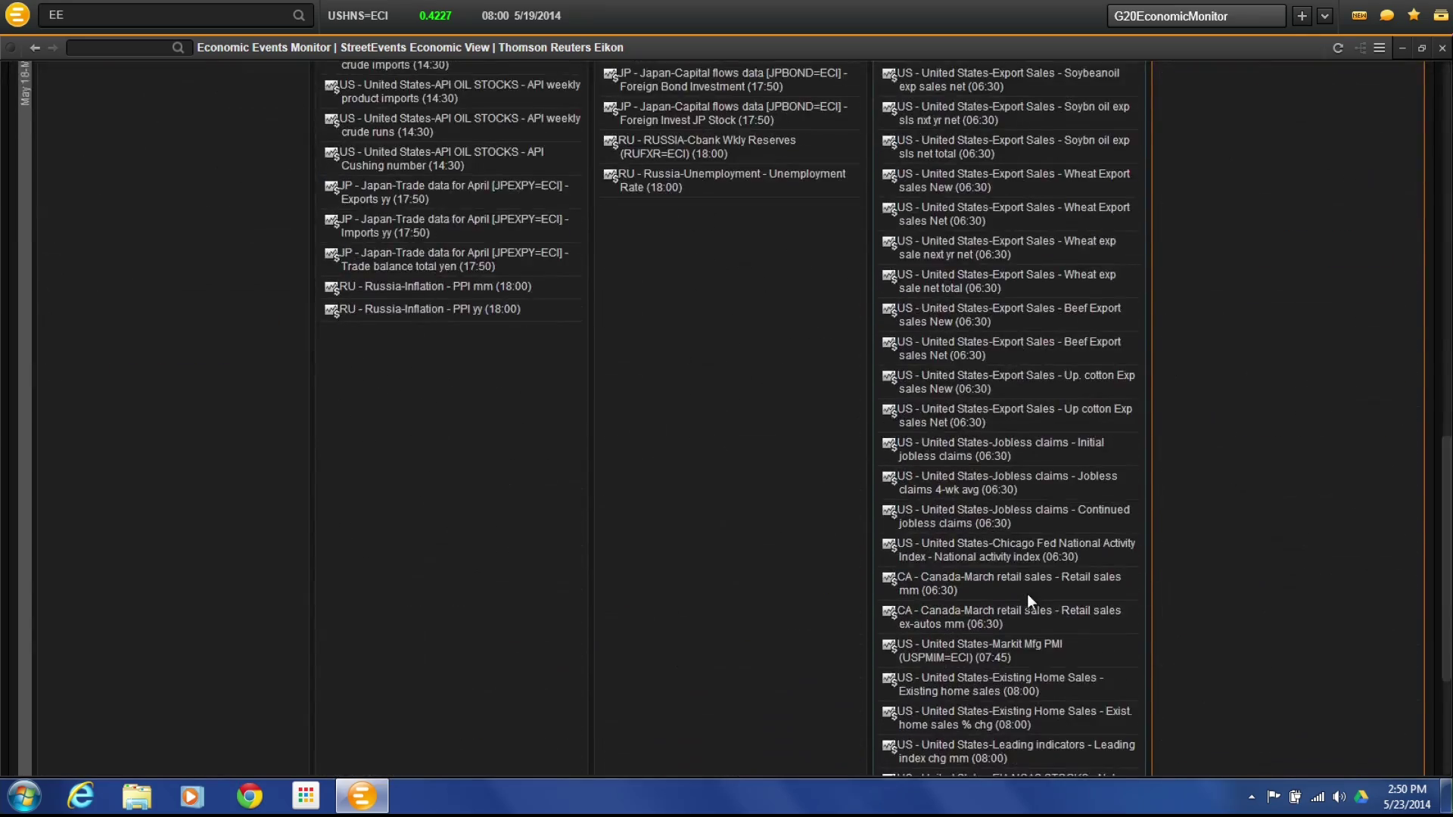
{"action": "scroll", "coordinate": [1031, 601], "scroll_direction": "up", "scroll_amount": 15}
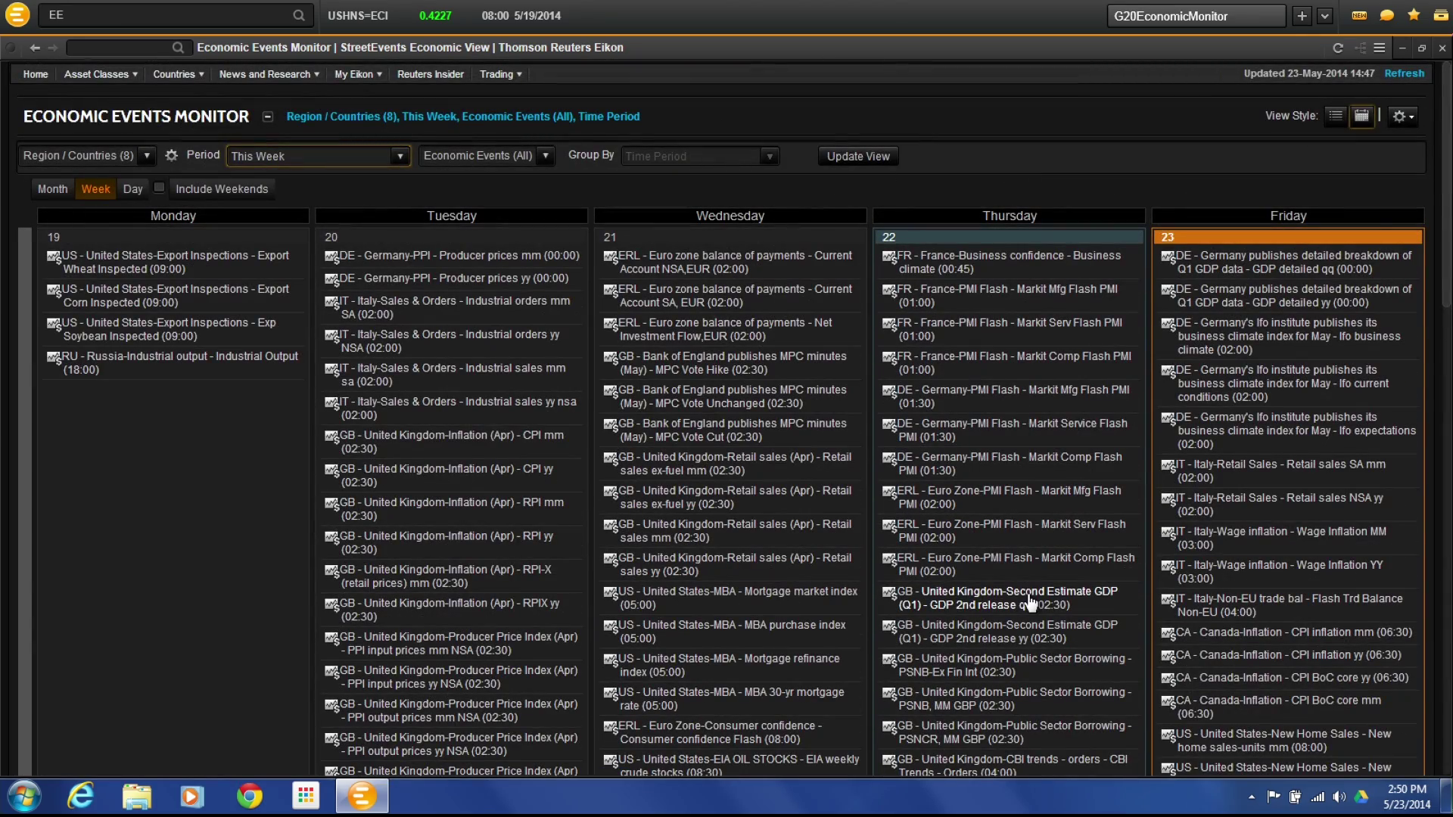